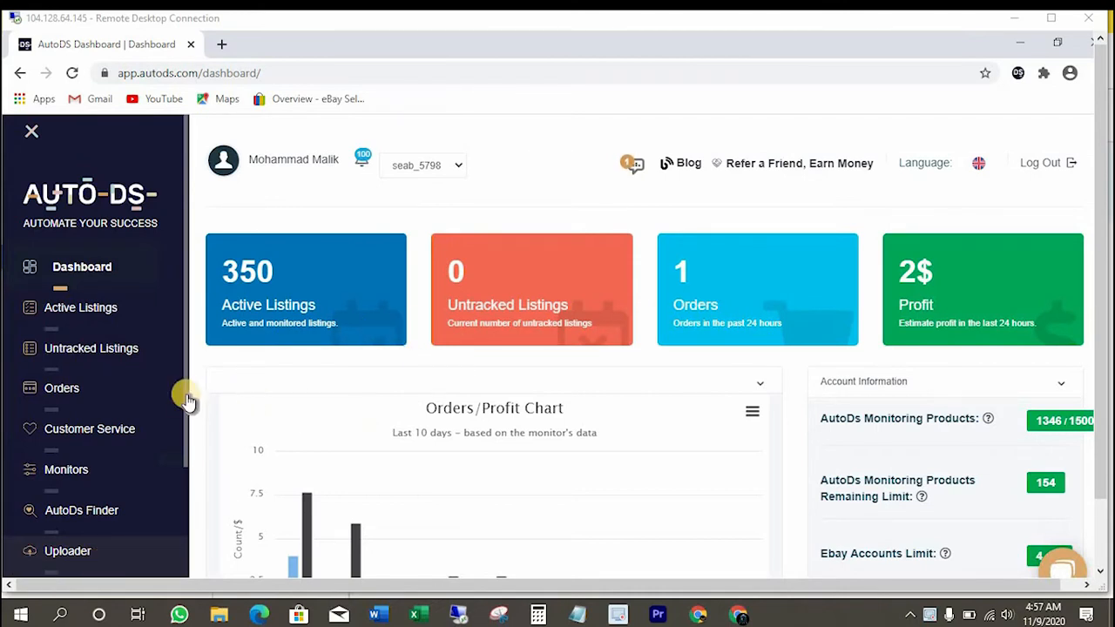
Step: Open the orders page and review the newest order's columns, including the available status options
click(48, 394)
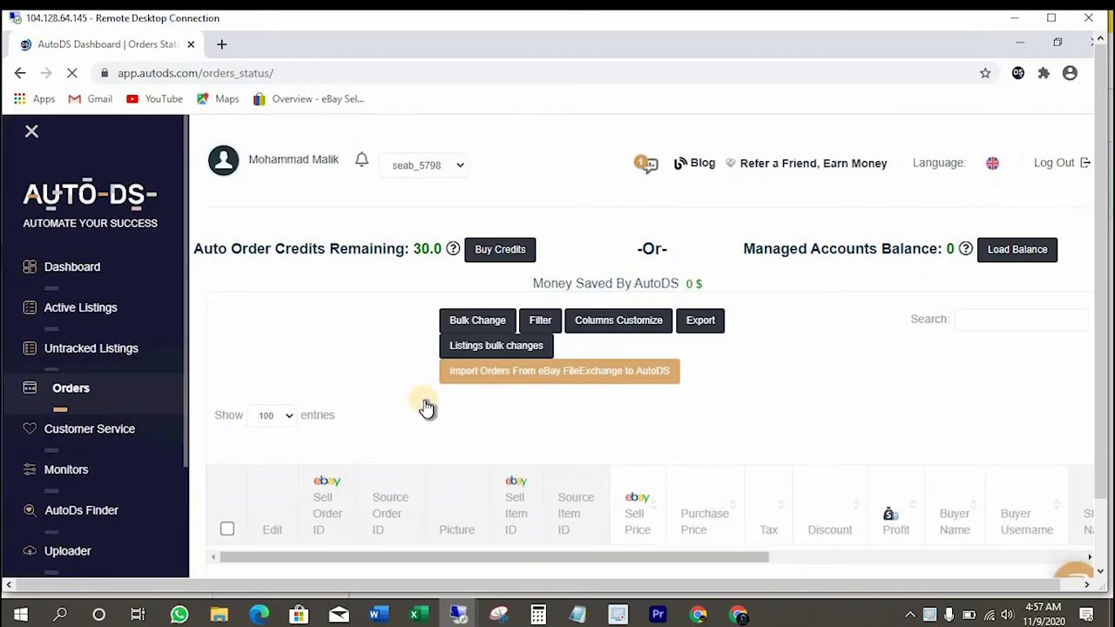
scroll(427, 408, down, 1)
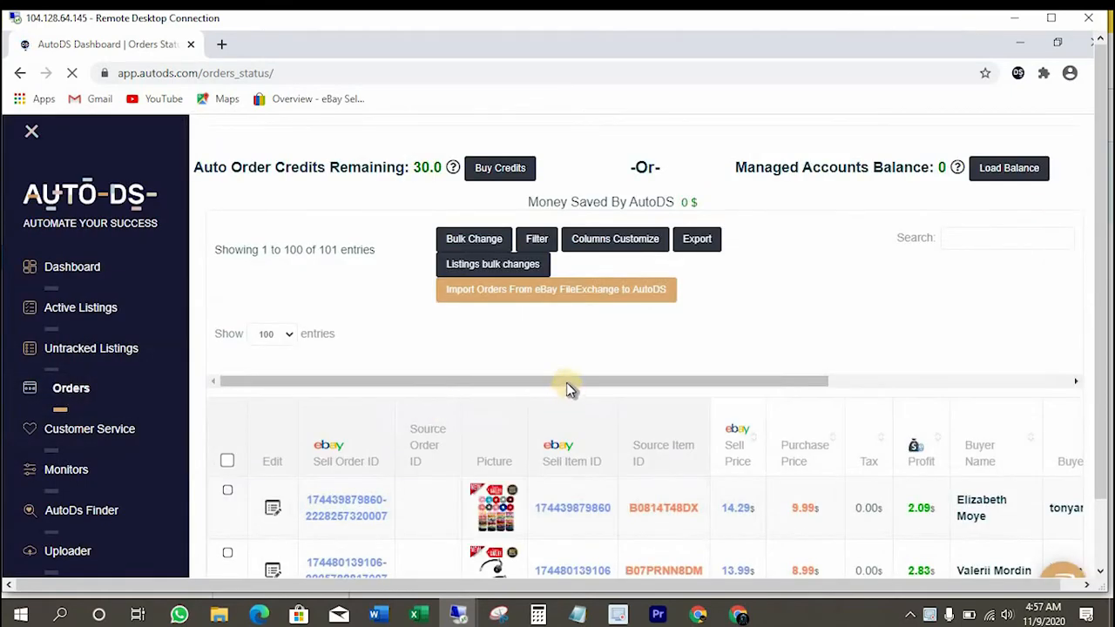
drag(566, 386, 928, 403)
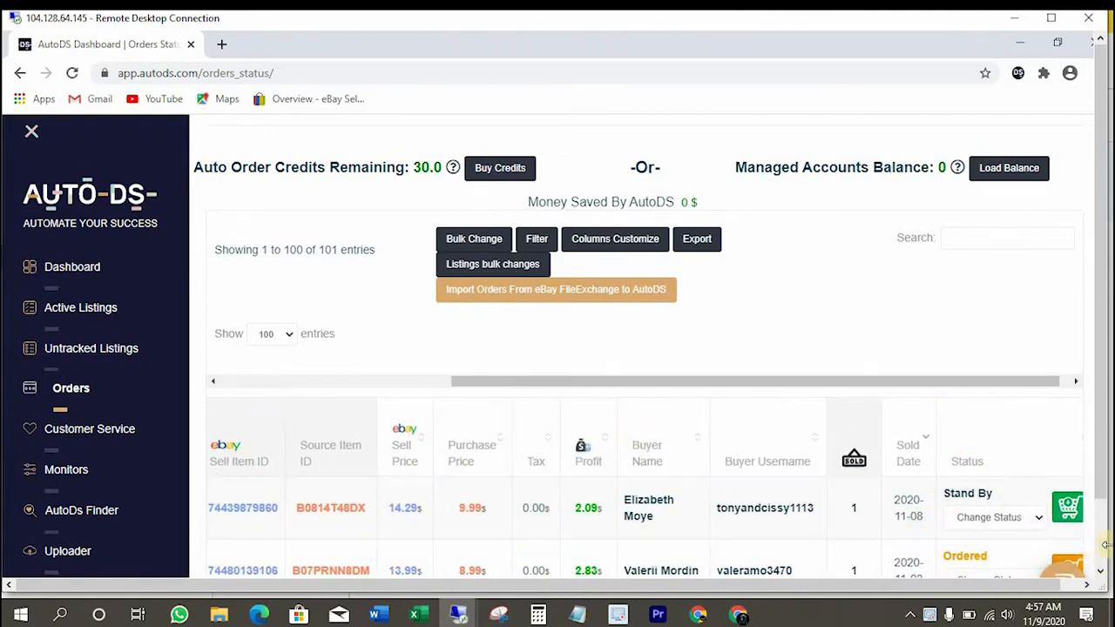
click(1008, 519)
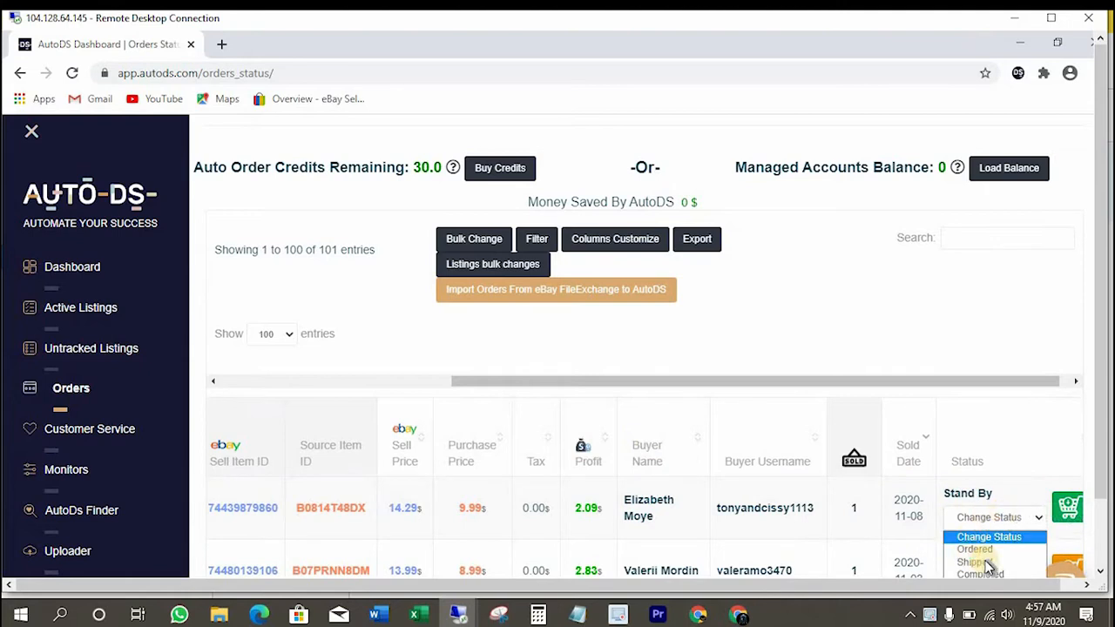
click(943, 373)
drag(889, 384, 472, 383)
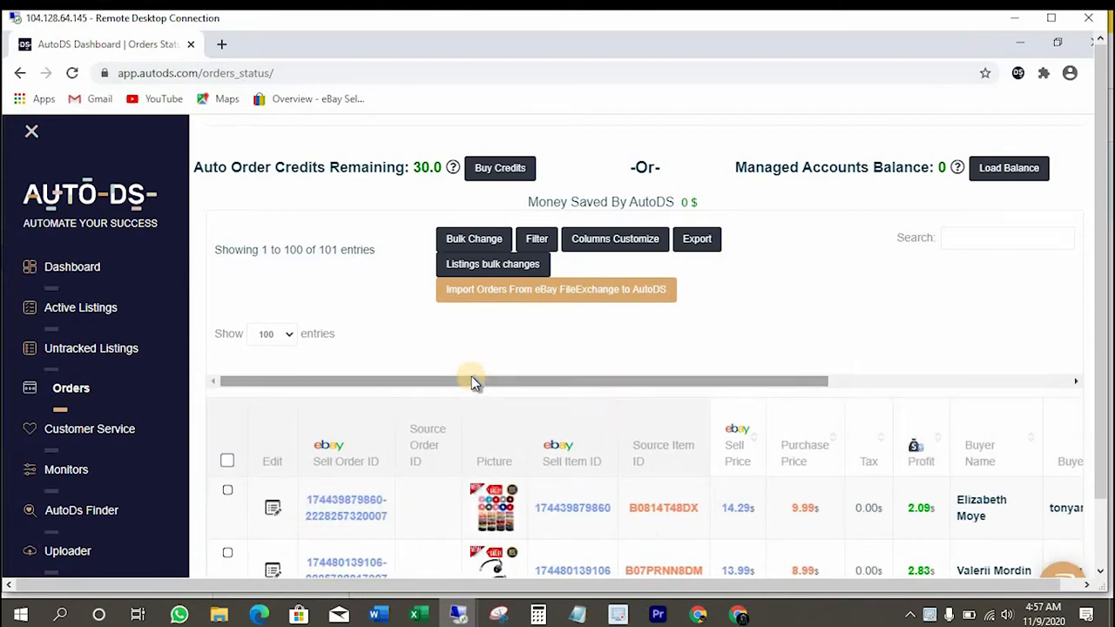
mouse_move(471, 381)
mouse_down()
mouse_move(888, 380)
mouse_move(477, 384)
mouse_up()
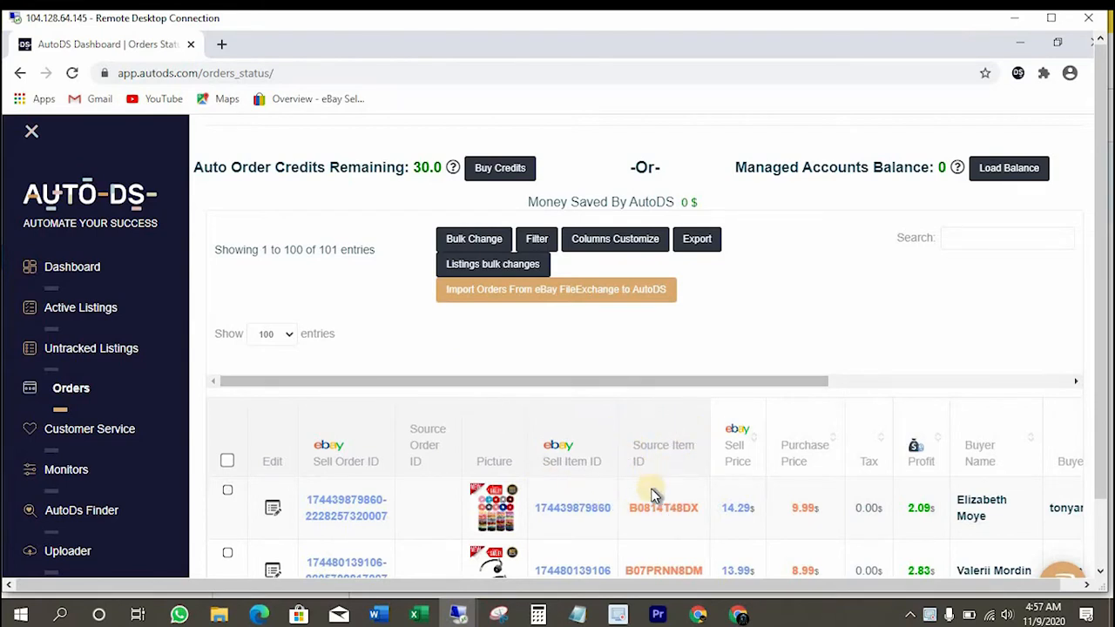
Step: Open the first order's source item on Amazon in a new tab and switch to it
right_click(641, 516)
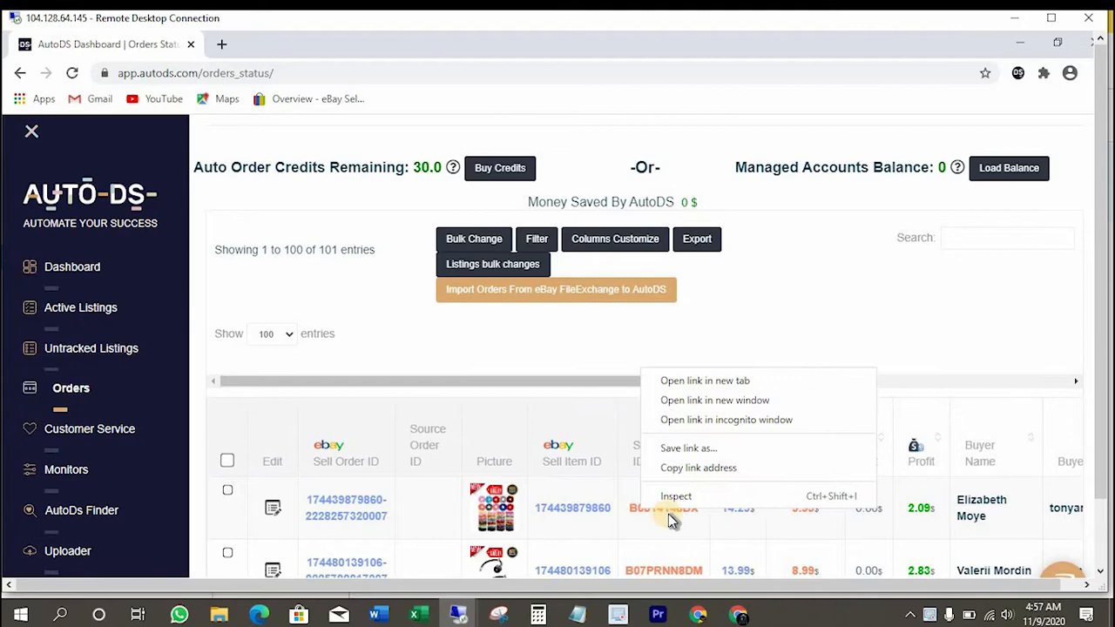
click(697, 381)
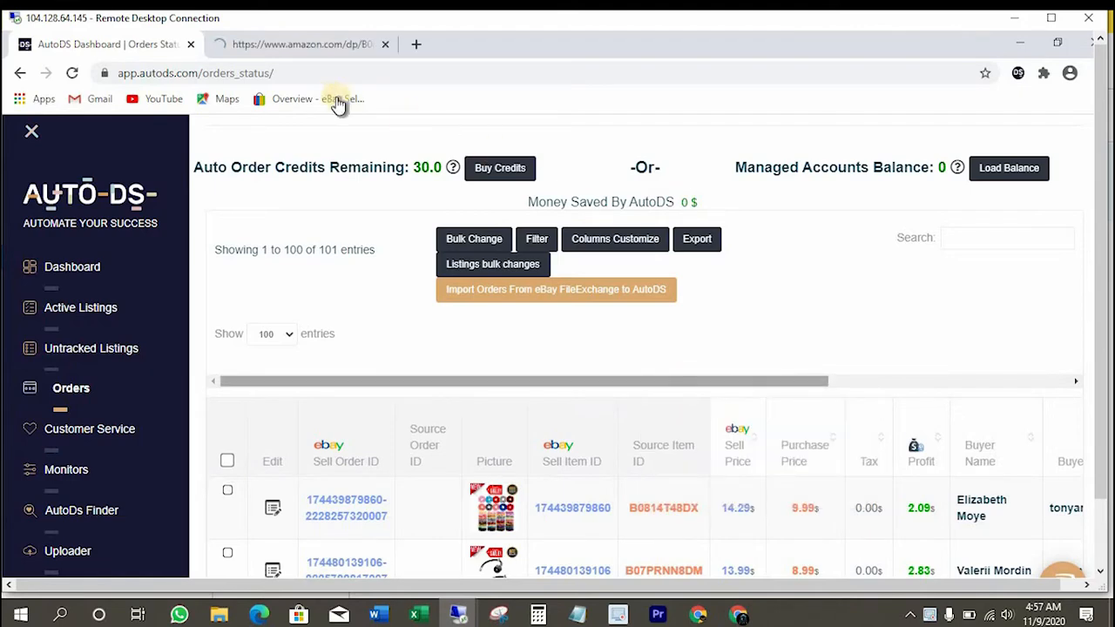
click(314, 54)
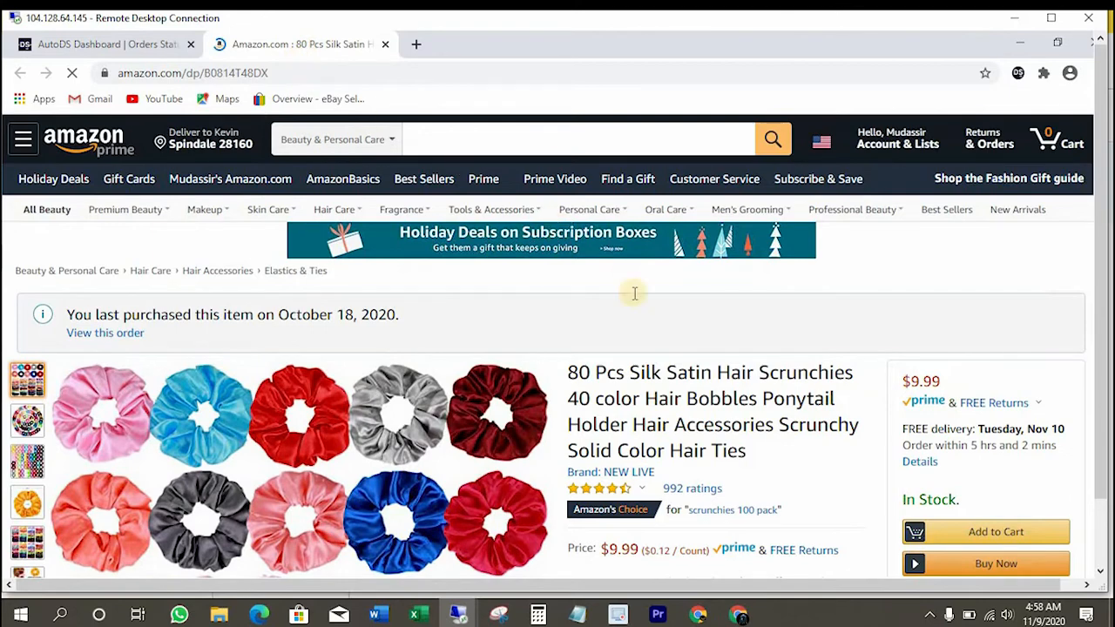
Step: Add the 80-piece silk satin hair scrunchies to the cart, mark the order as a gift and proceed to checkout
scroll(980, 357, down, 2)
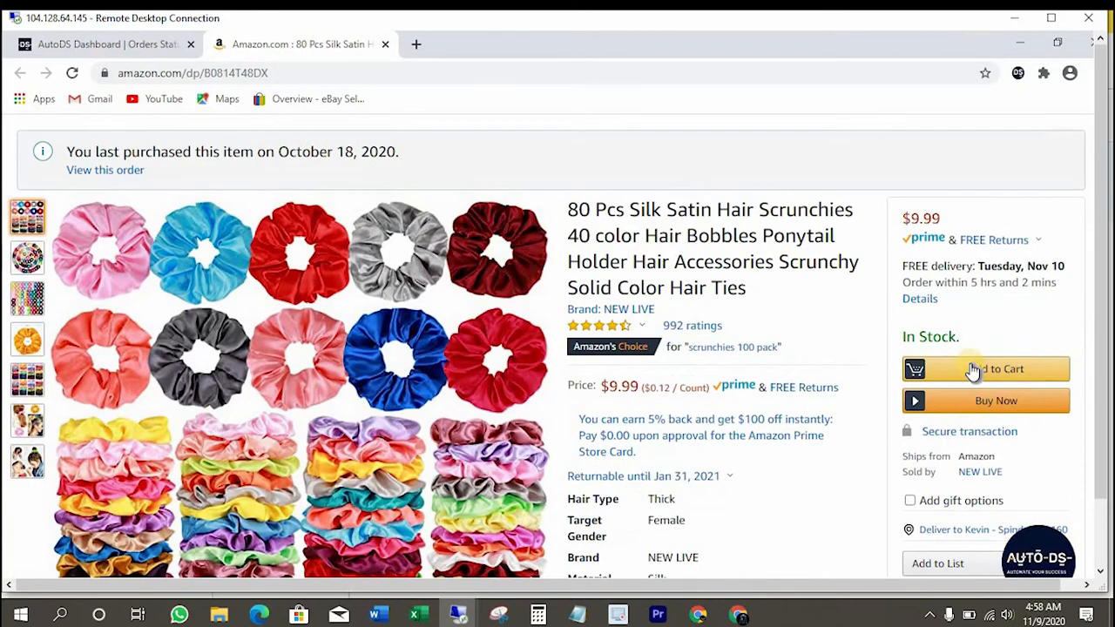
click(973, 370)
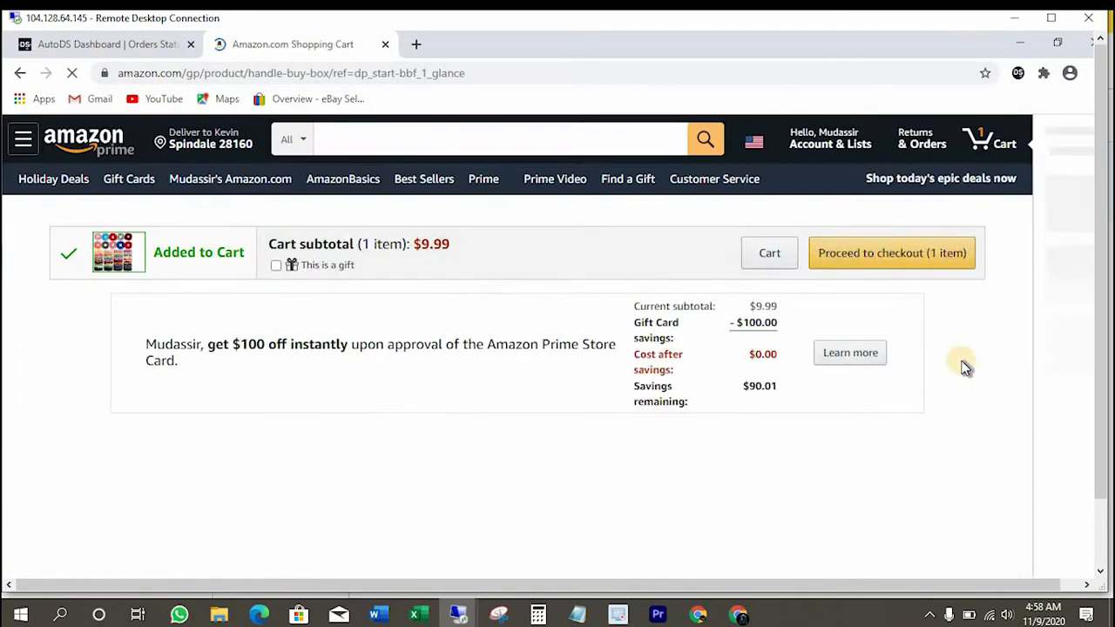
click(270, 265)
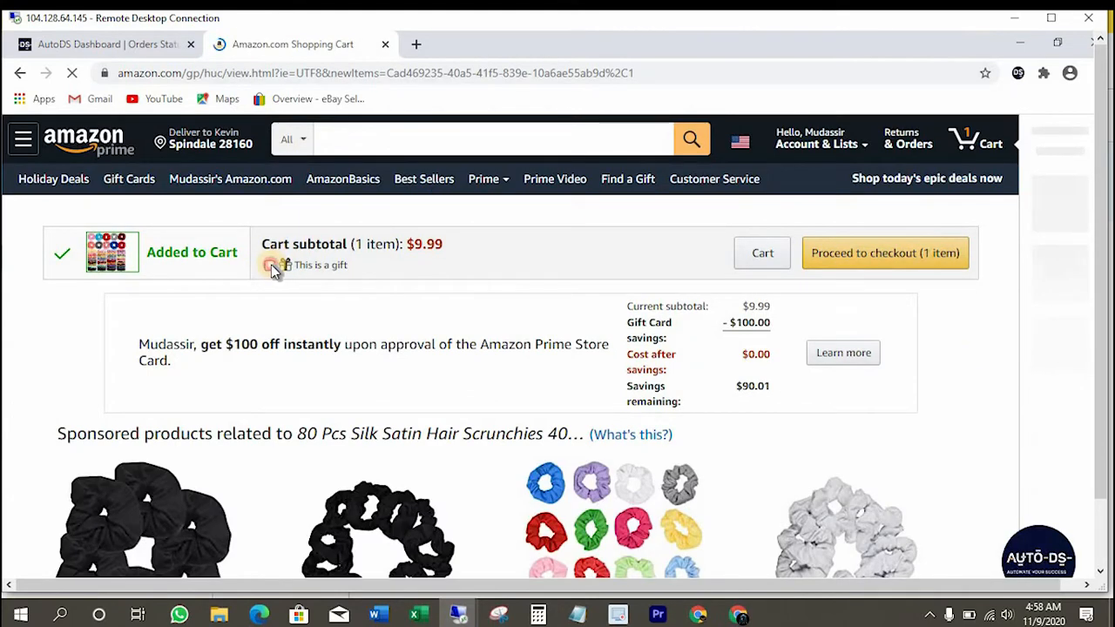
click(835, 253)
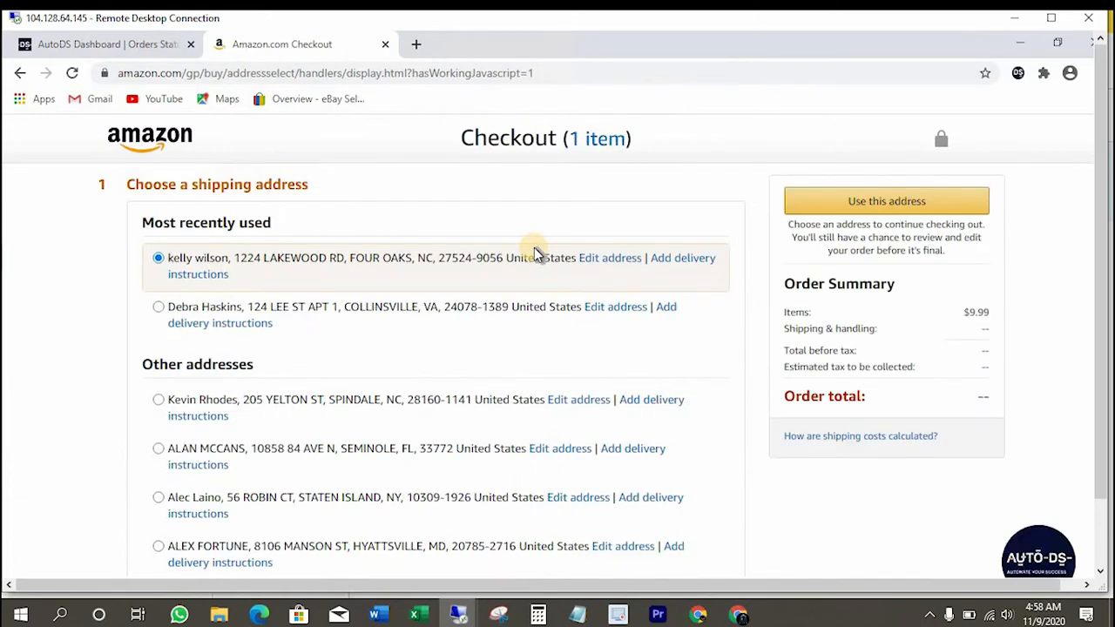
Step: Open the form for adding a new shipping address to the checkout
scroll(566, 362, down, 20)
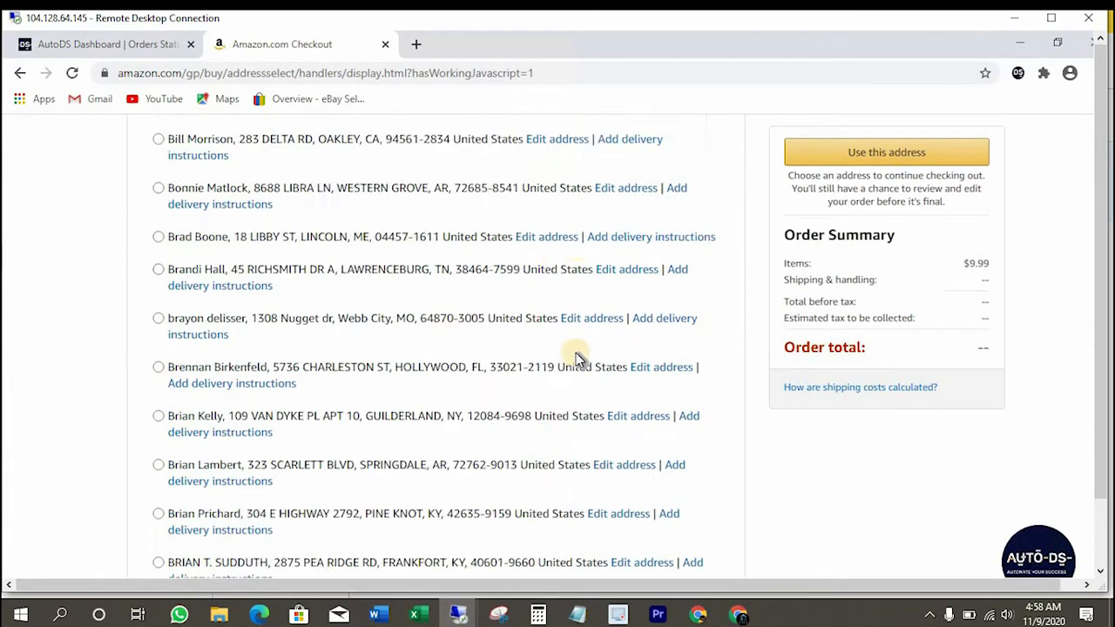
scroll(577, 359, down, 15)
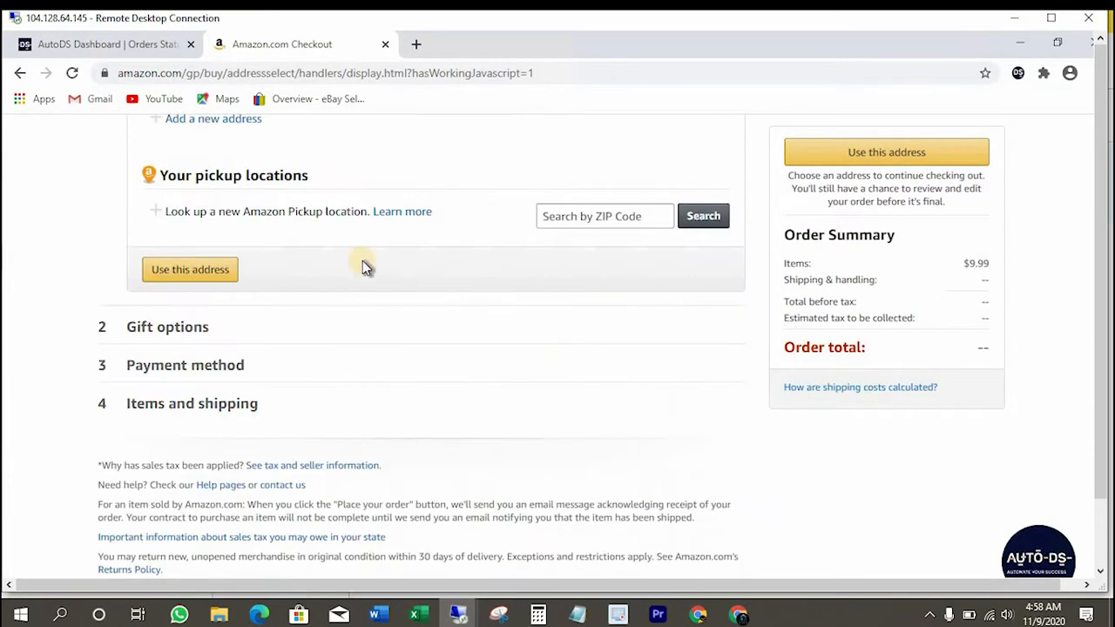
click(236, 123)
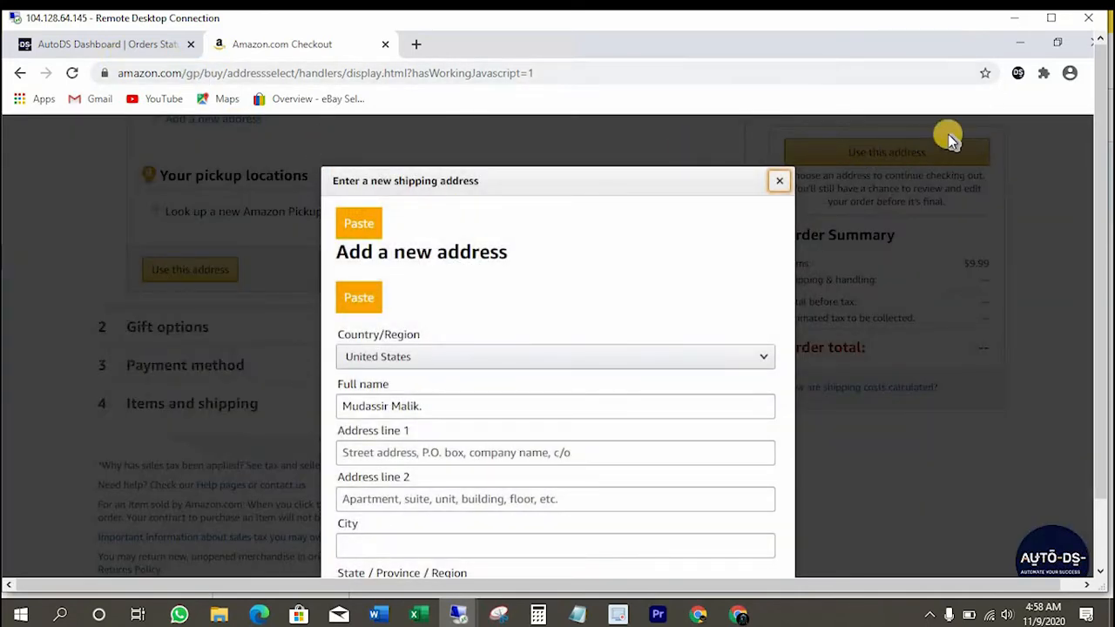
Step: Search Google in a new tab for "auto ds helper chrome extension"
click(415, 44)
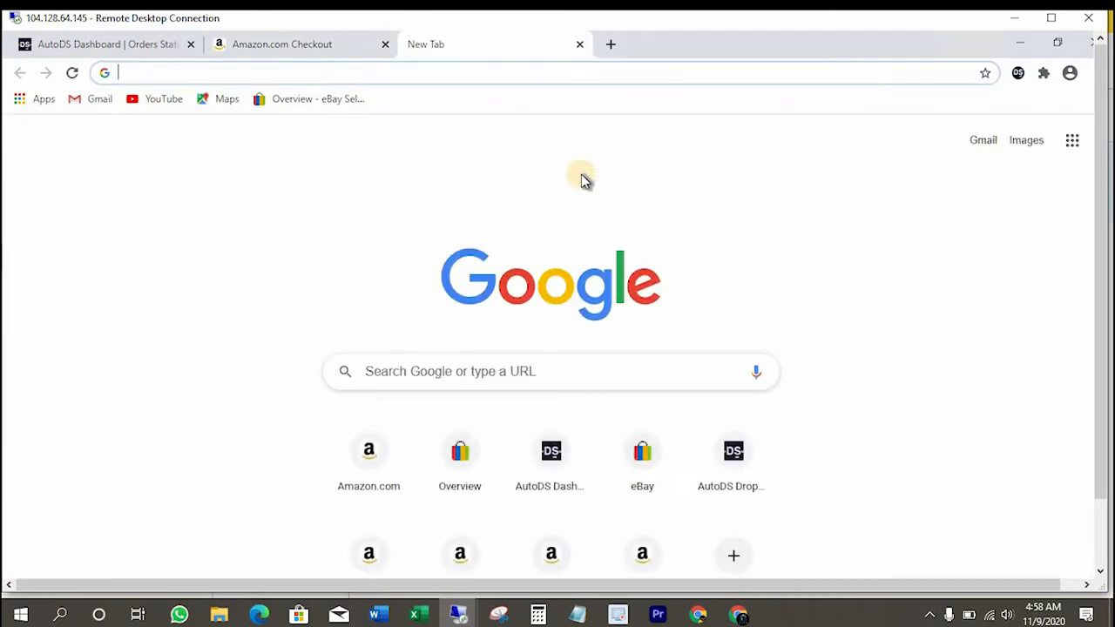
text(auto )
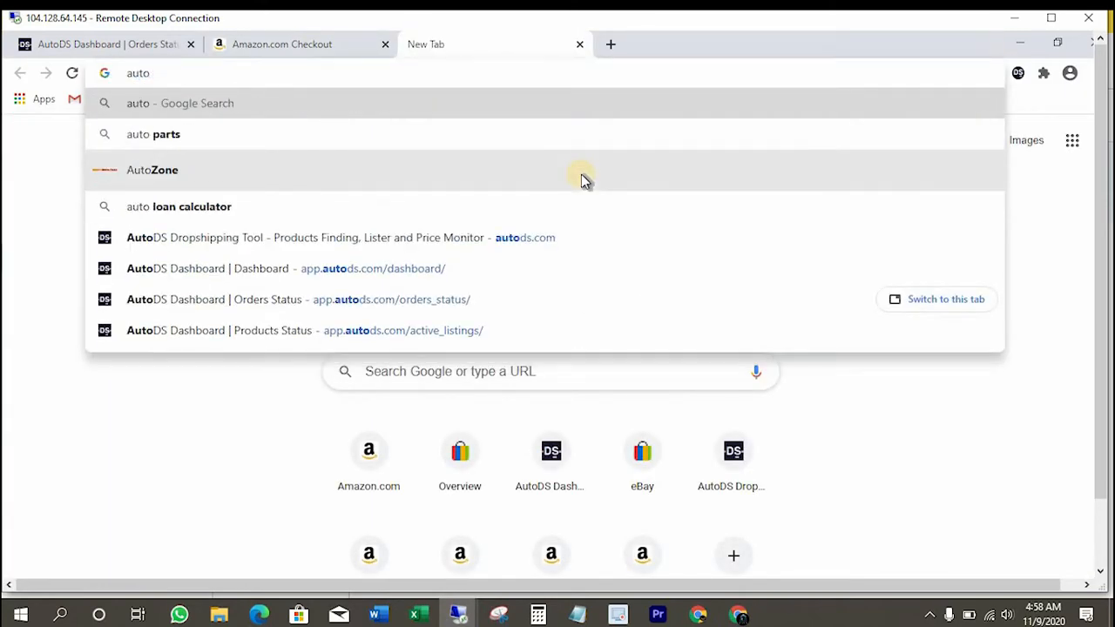
text(ds helper cr)
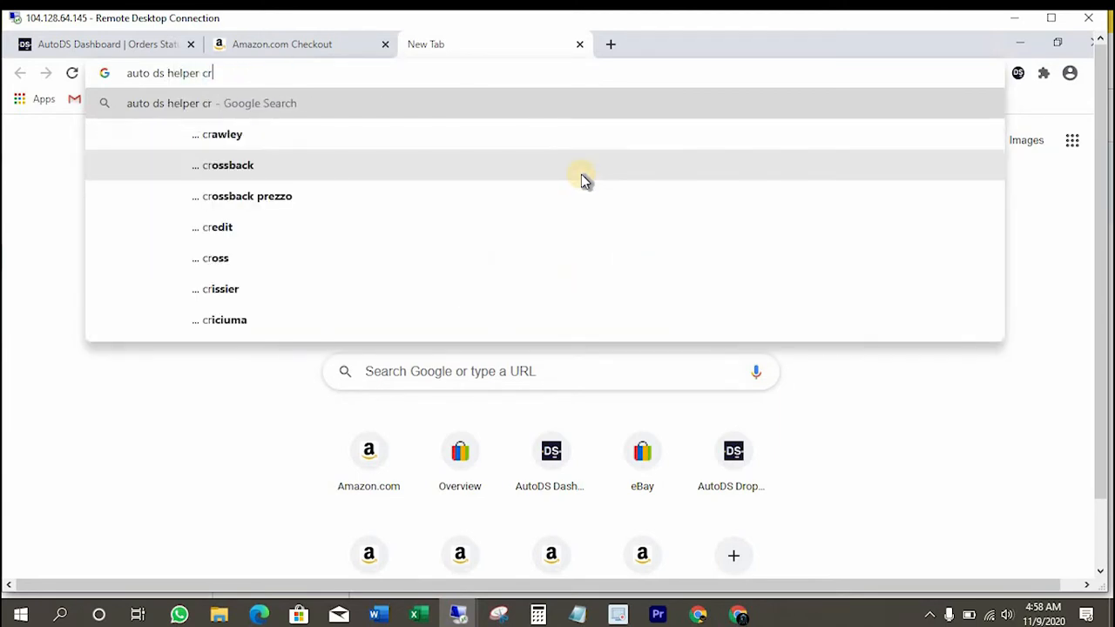
key(BackSpace)
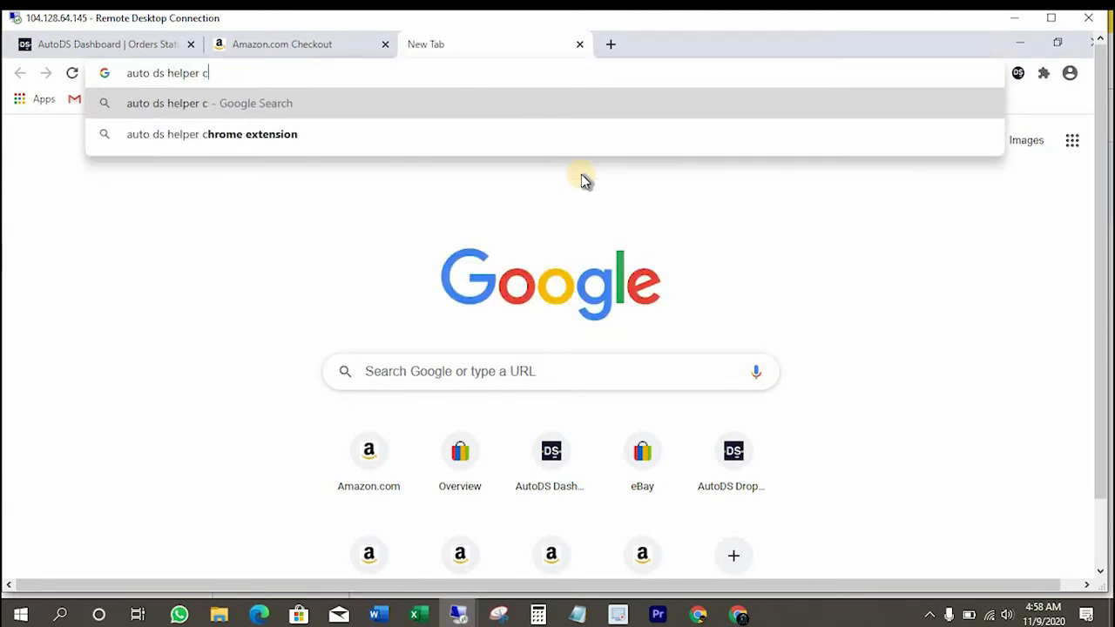
text(hrim)
key(BackSpace)
key(BackSpace)
key(BackSpace)
text(o)
key(BackSpace)
text(rome)
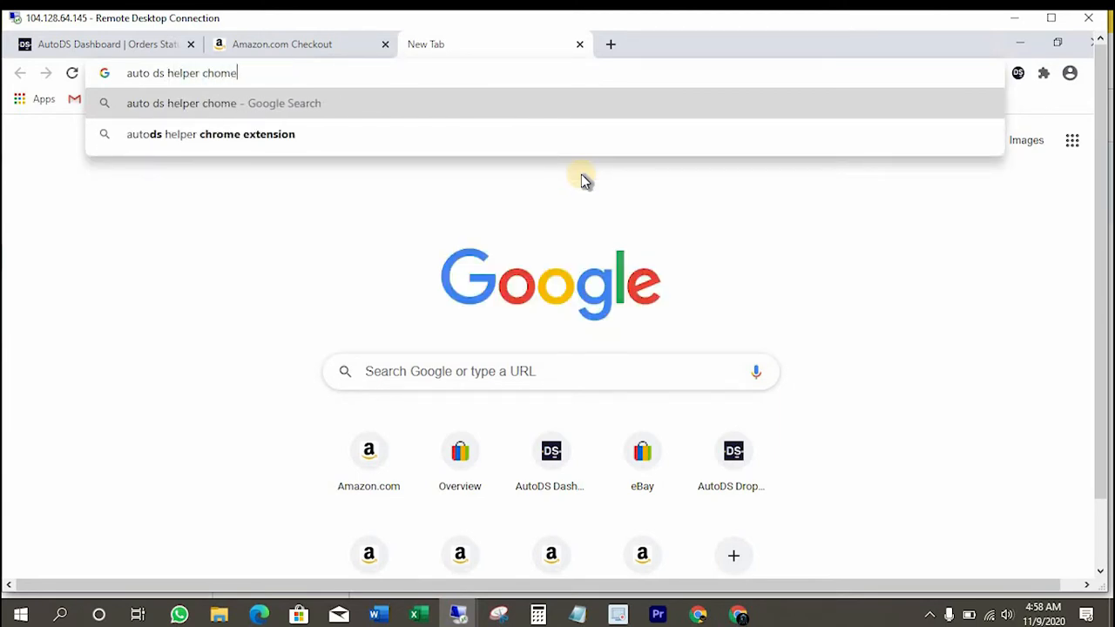
key(BackSpace)
key(BackSpace)
key(BackSpace)
key(BackSpace)
text(rome)
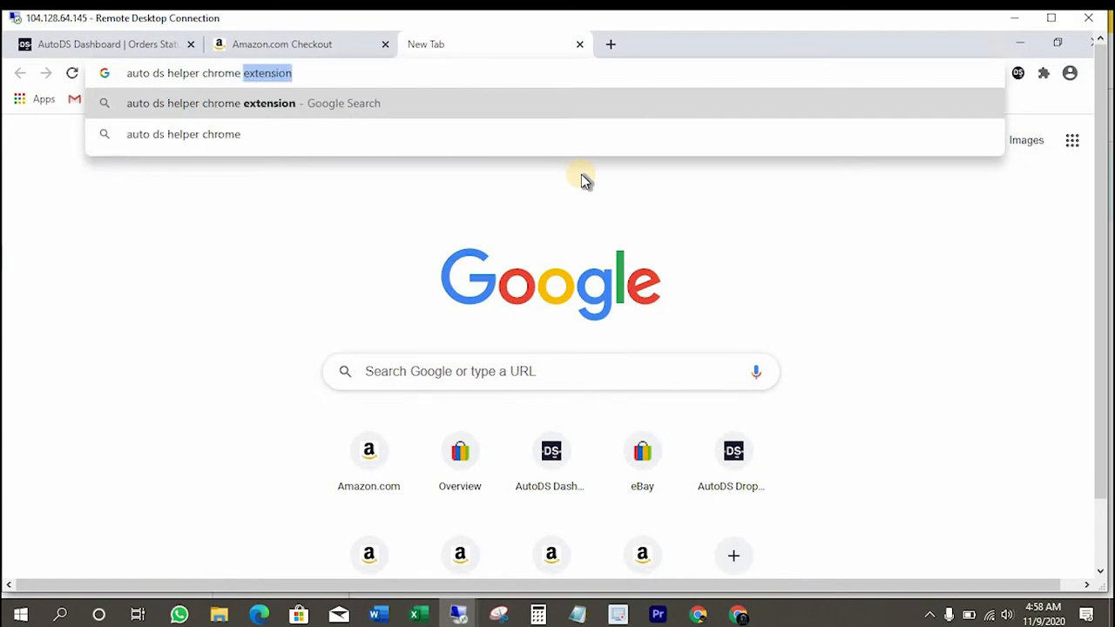
key(Return)
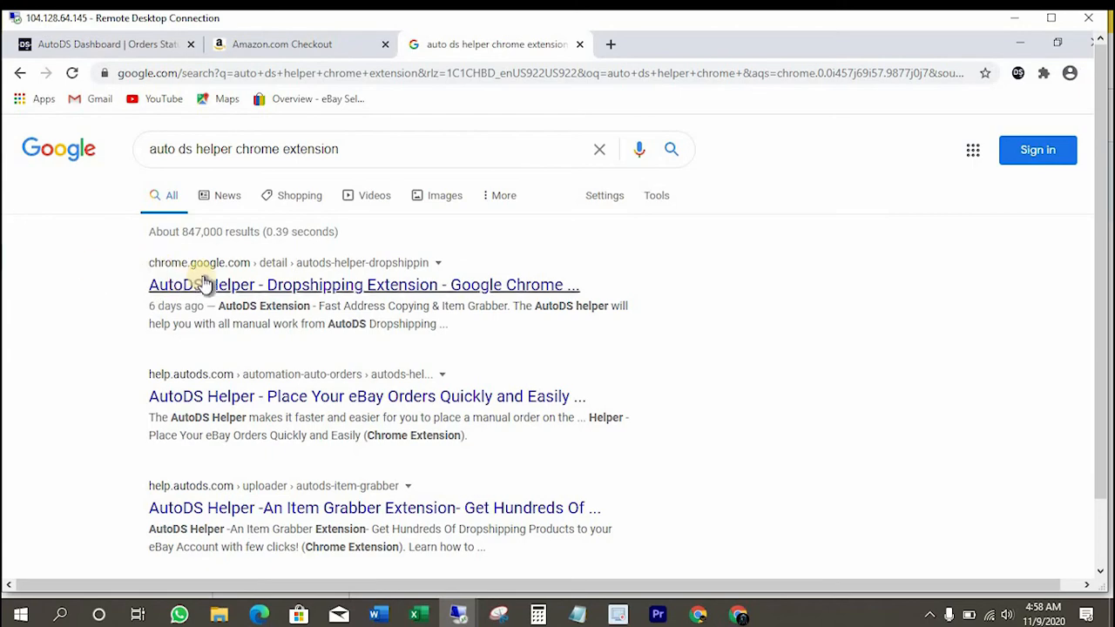
Step: View the AutoDS Helper's Chrome Web Store page and the installed extension's popup, closing the search and store tabs
right_click(202, 292)
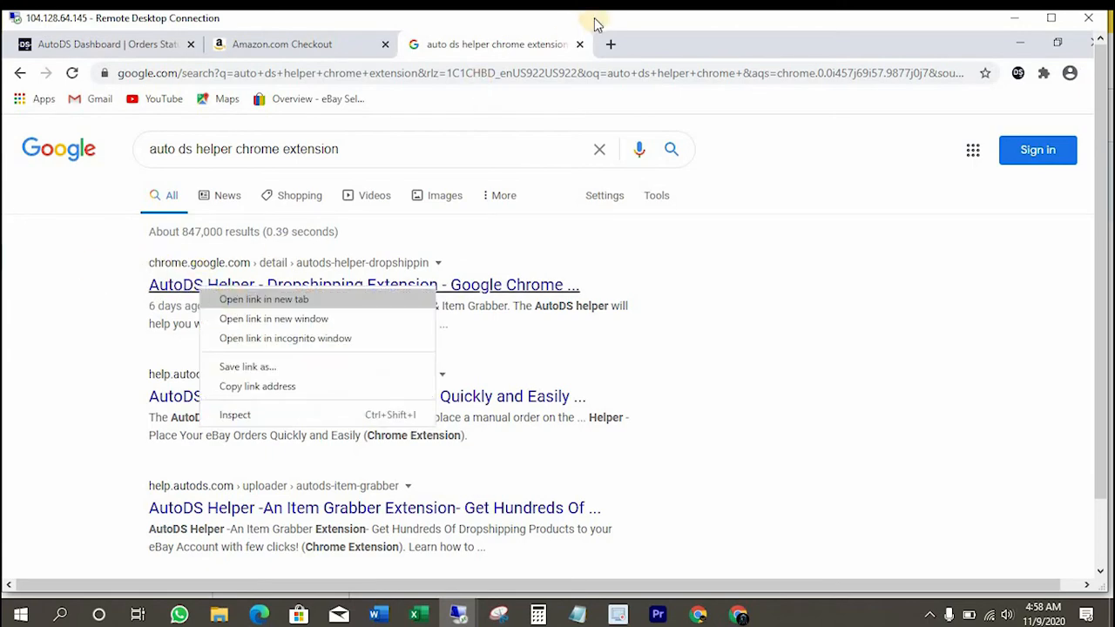
click(581, 45)
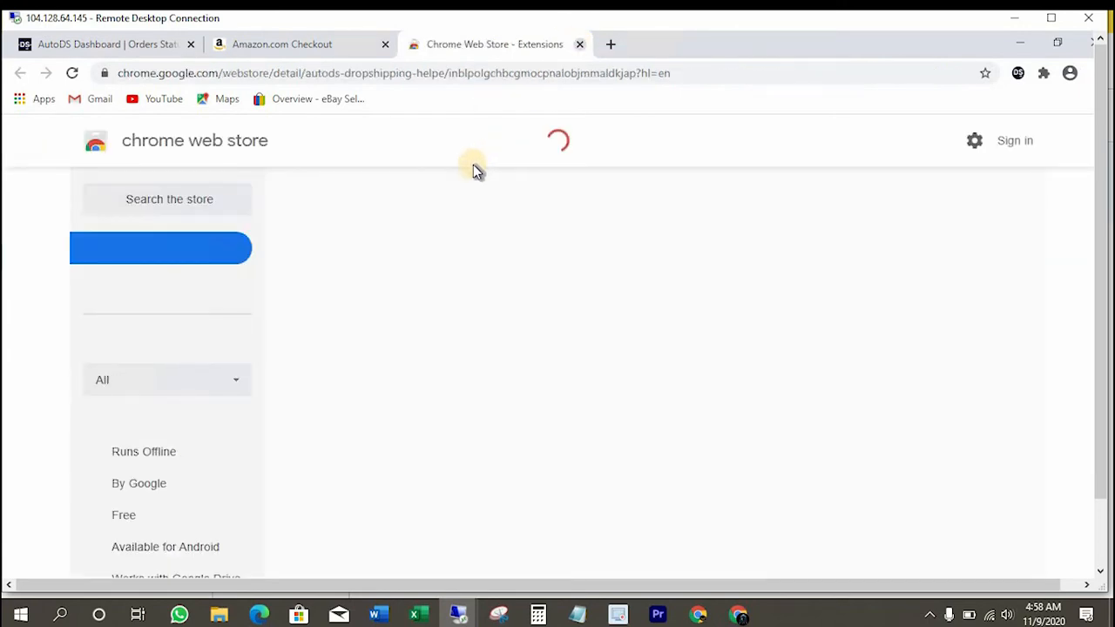
click(1019, 76)
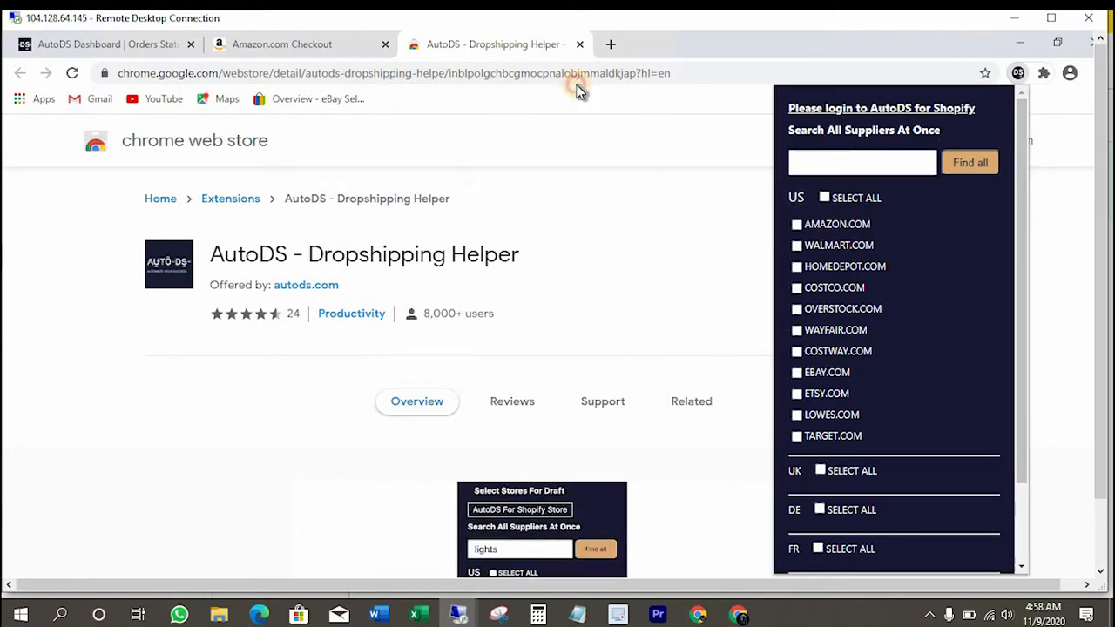
click(585, 48)
click(582, 46)
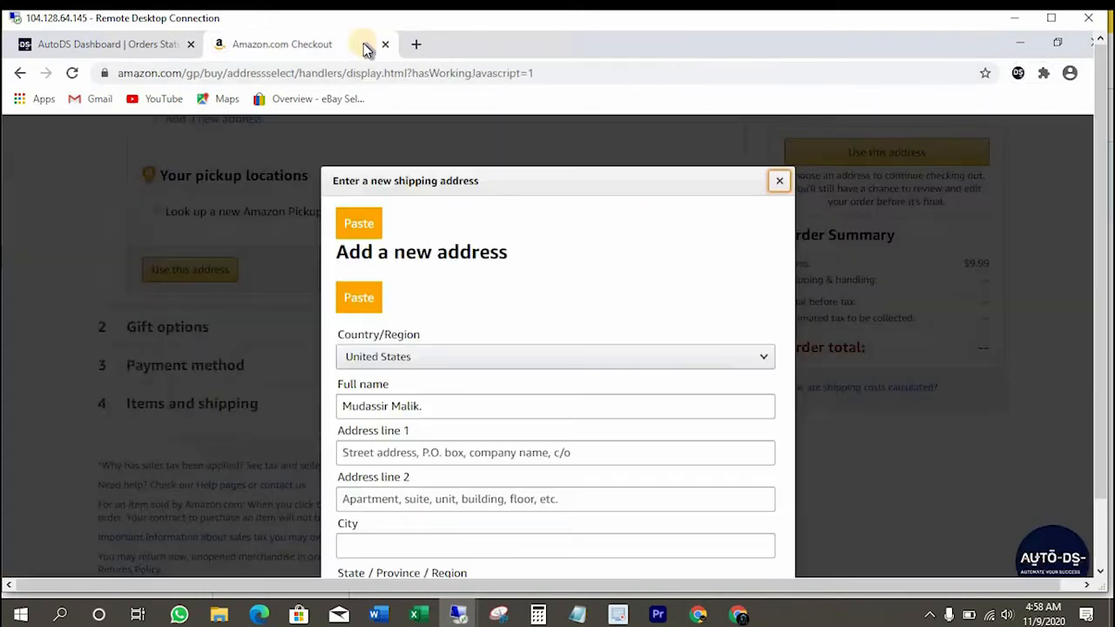
Step: Return to the AutoDS orders page and open the first order's details for editing
click(104, 44)
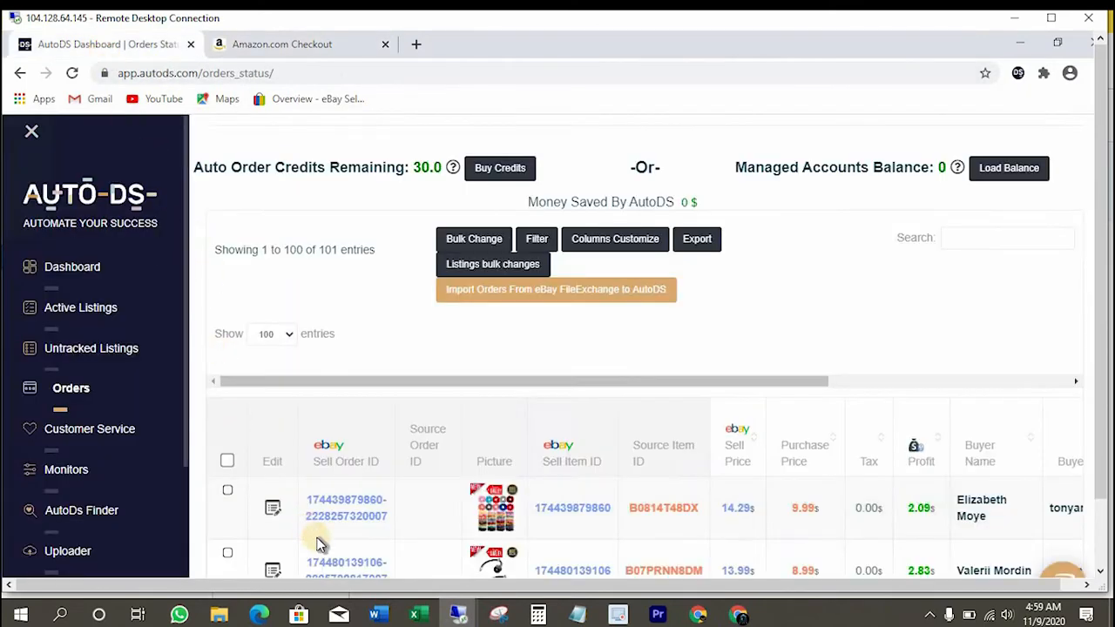
click(273, 513)
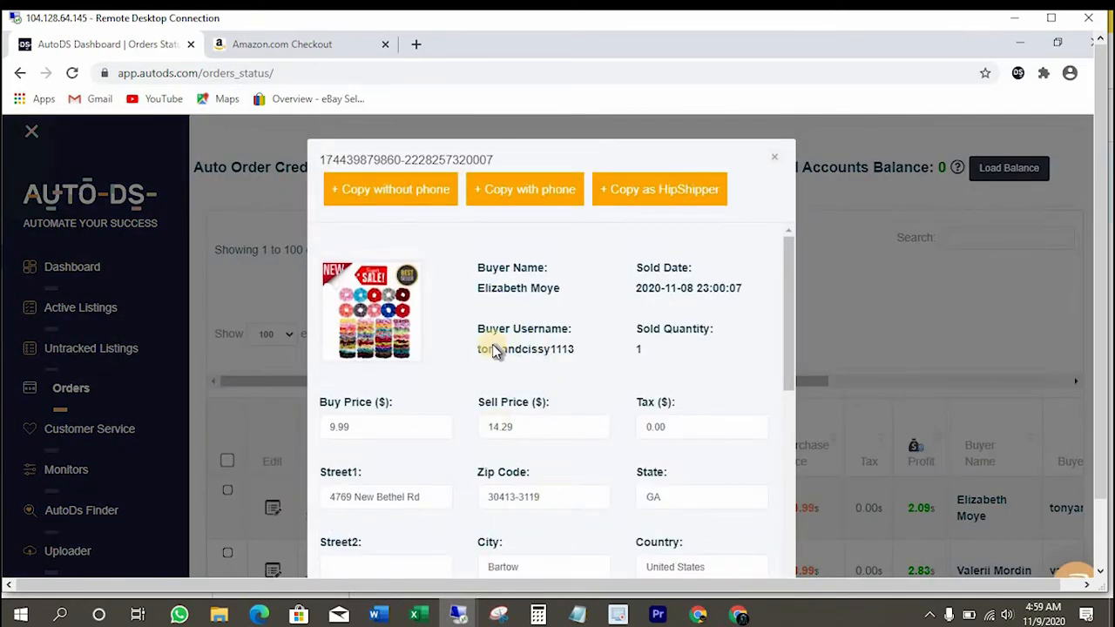
Step: Examine the buyer's username, street address and zip code in the order details
drag(521, 349, 562, 350)
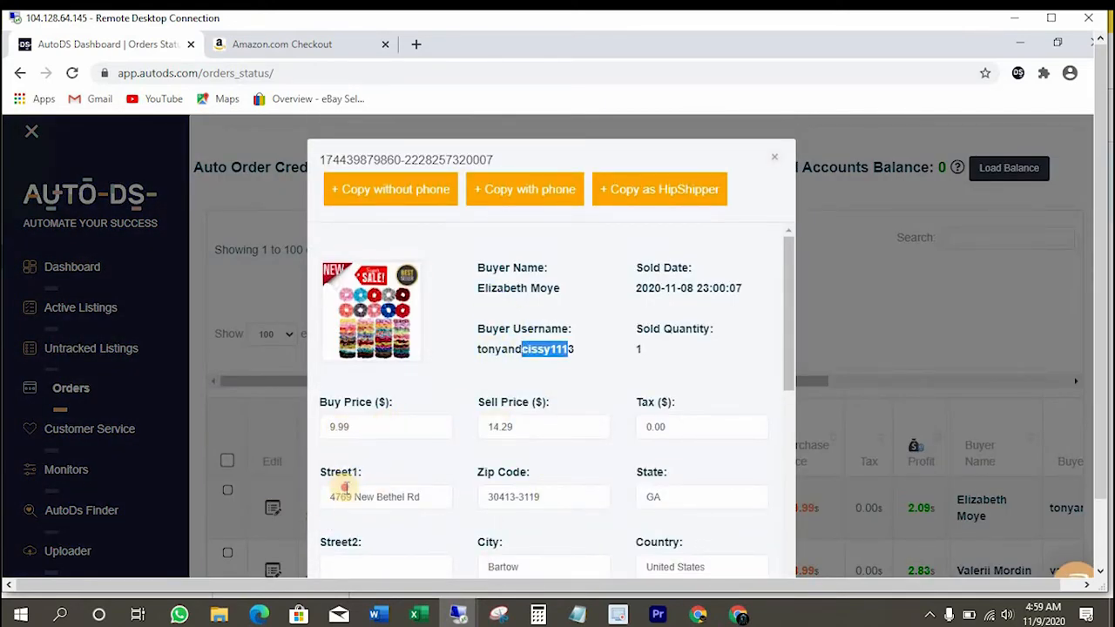
click(388, 487)
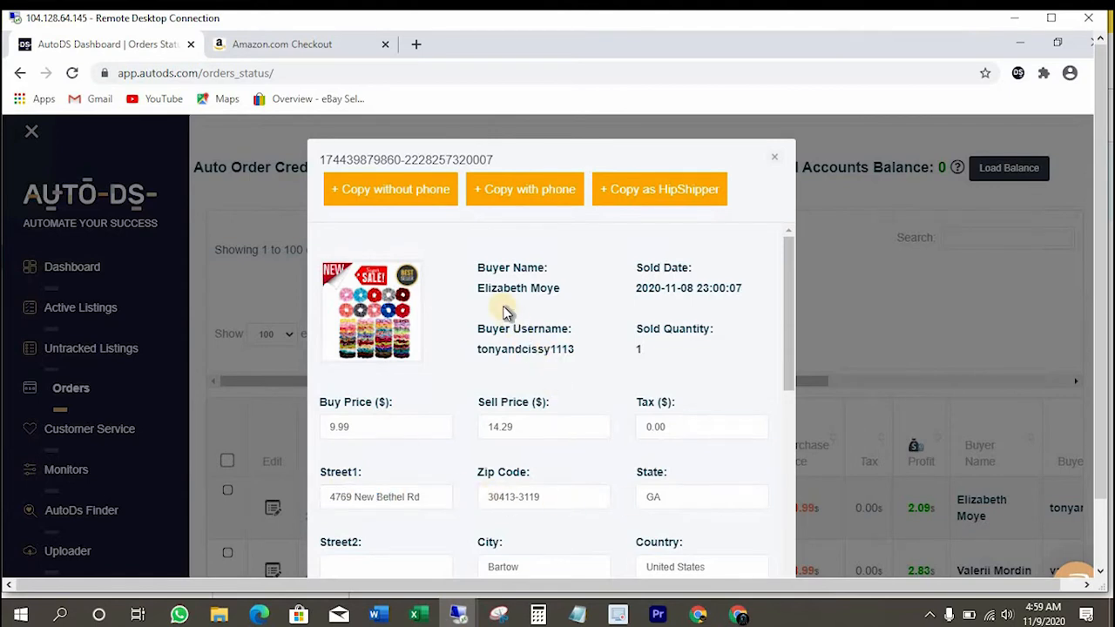
drag(521, 351, 568, 350)
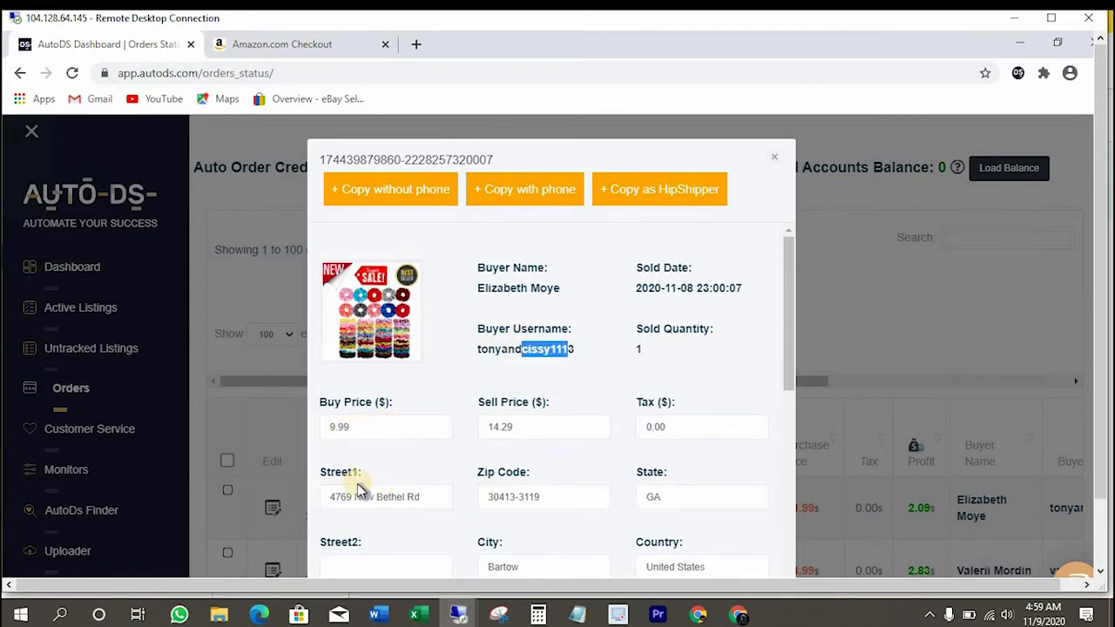
drag(334, 497, 392, 492)
click(549, 502)
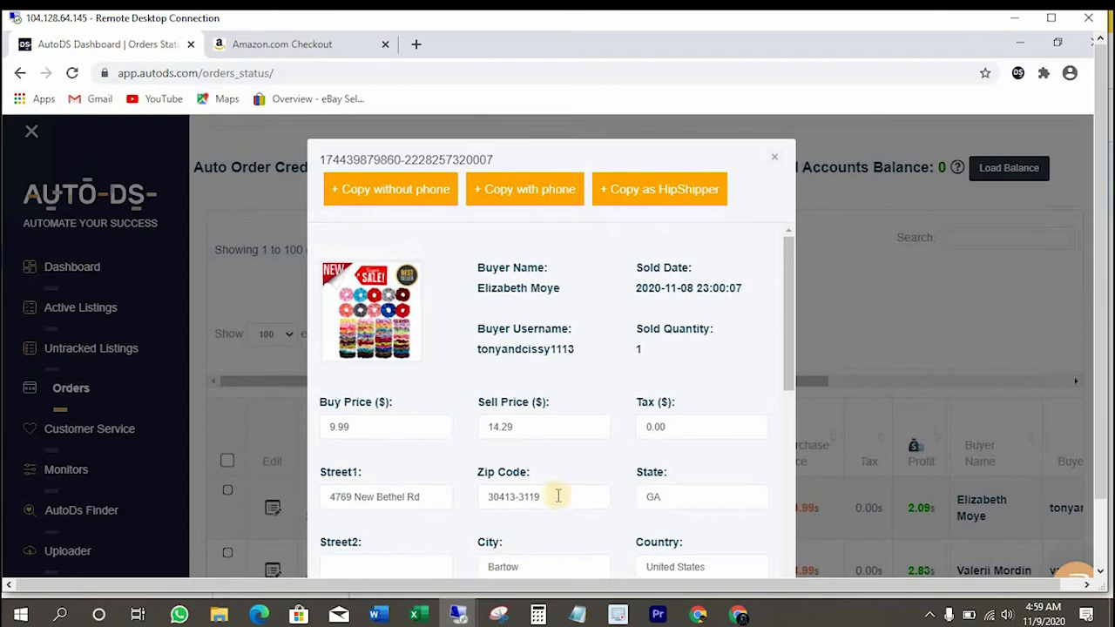
drag(521, 350, 563, 349)
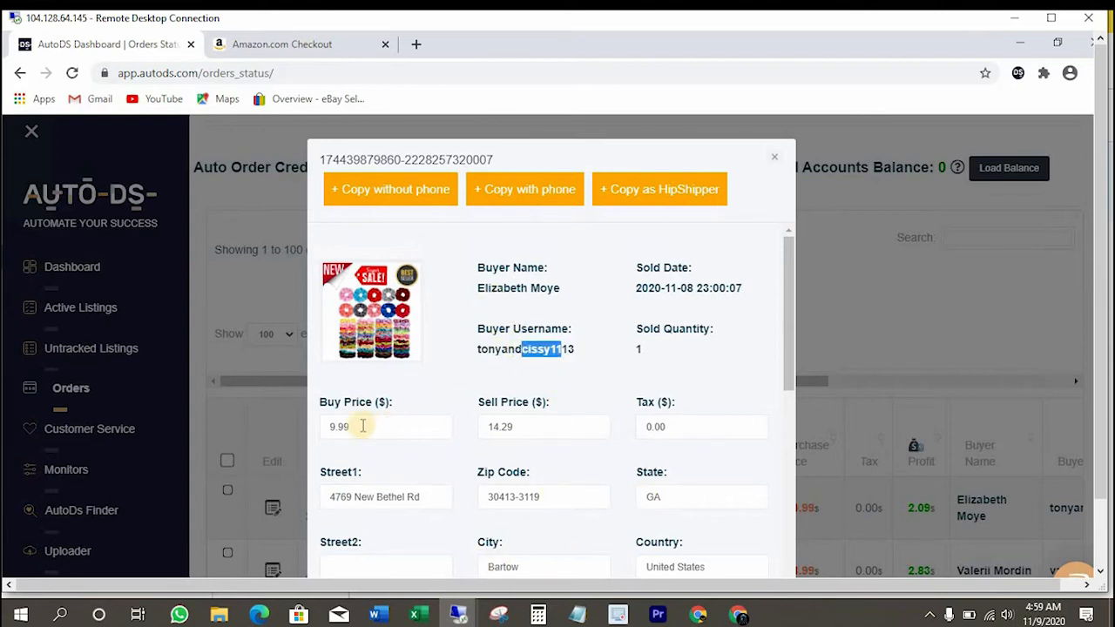
drag(335, 497, 393, 490)
drag(499, 496, 558, 506)
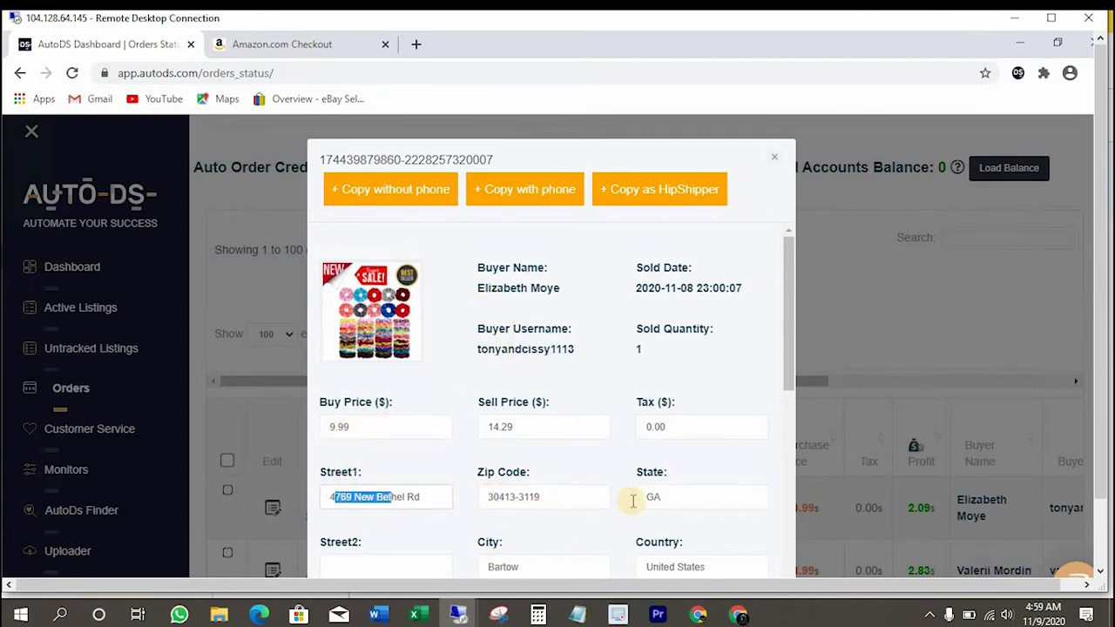
Step: Copy the buyer's address with phone from the AutoDS order details and paste it into Amazon's new shipping address form
click(633, 501)
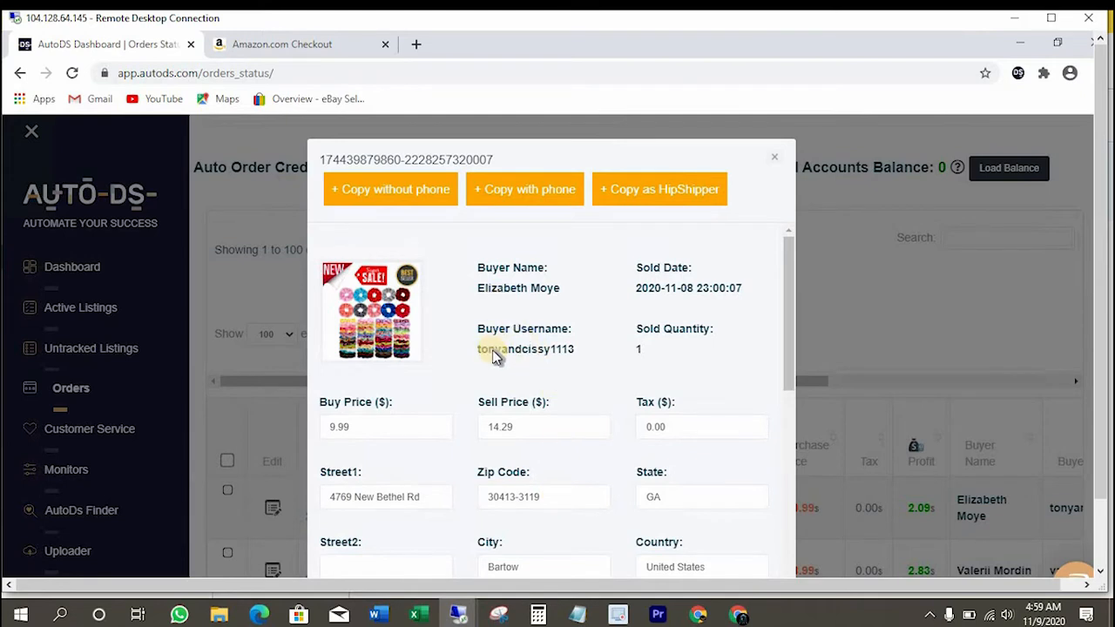
drag(336, 497, 393, 491)
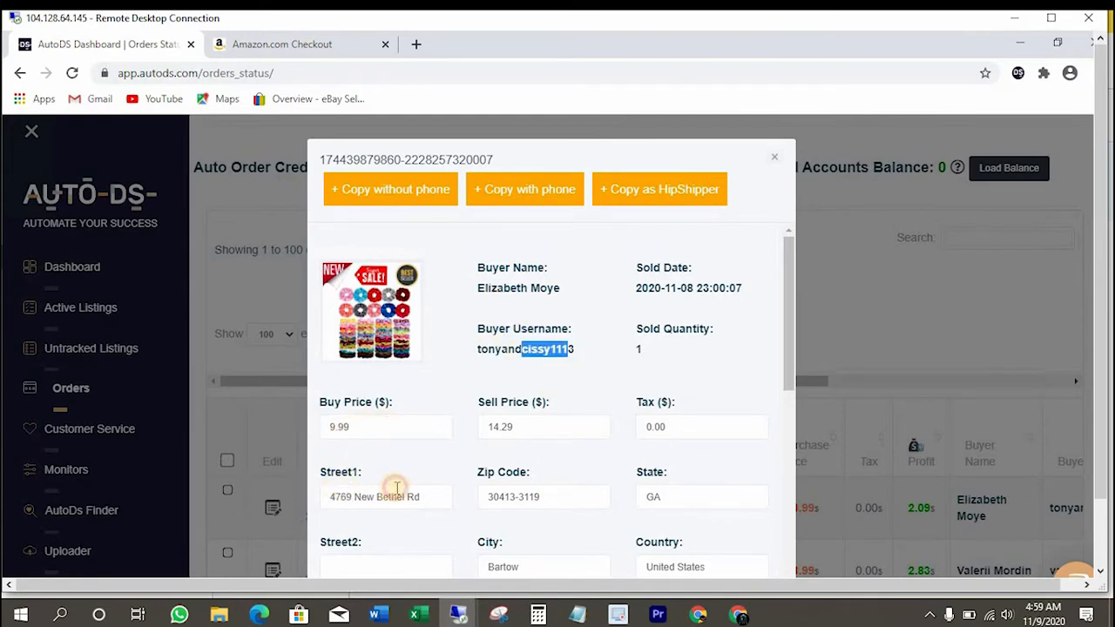
drag(499, 496, 647, 495)
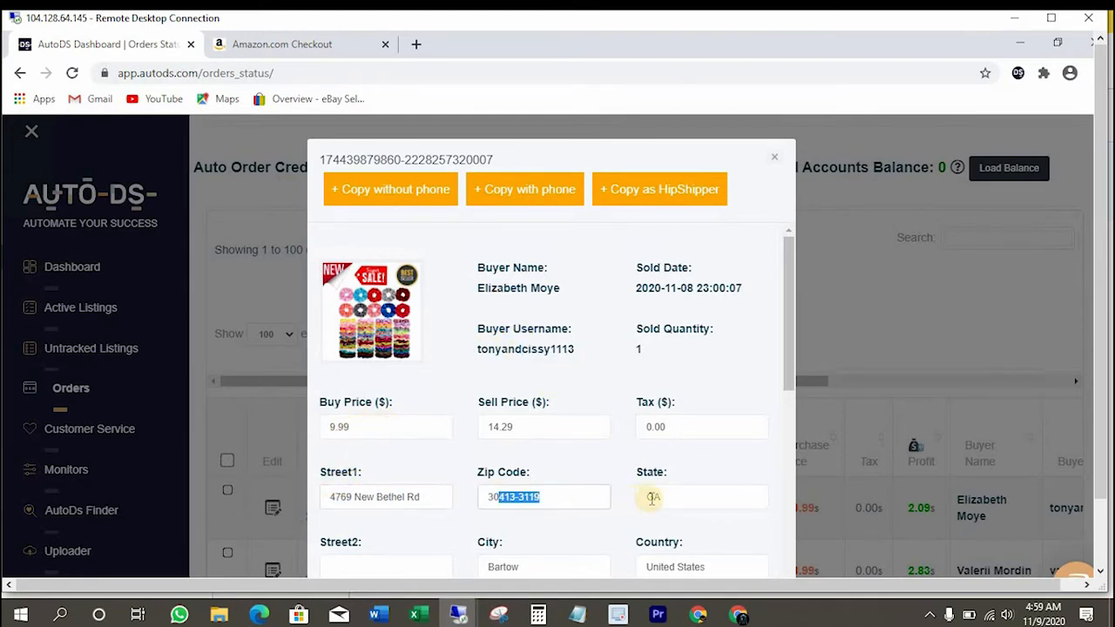
click(506, 196)
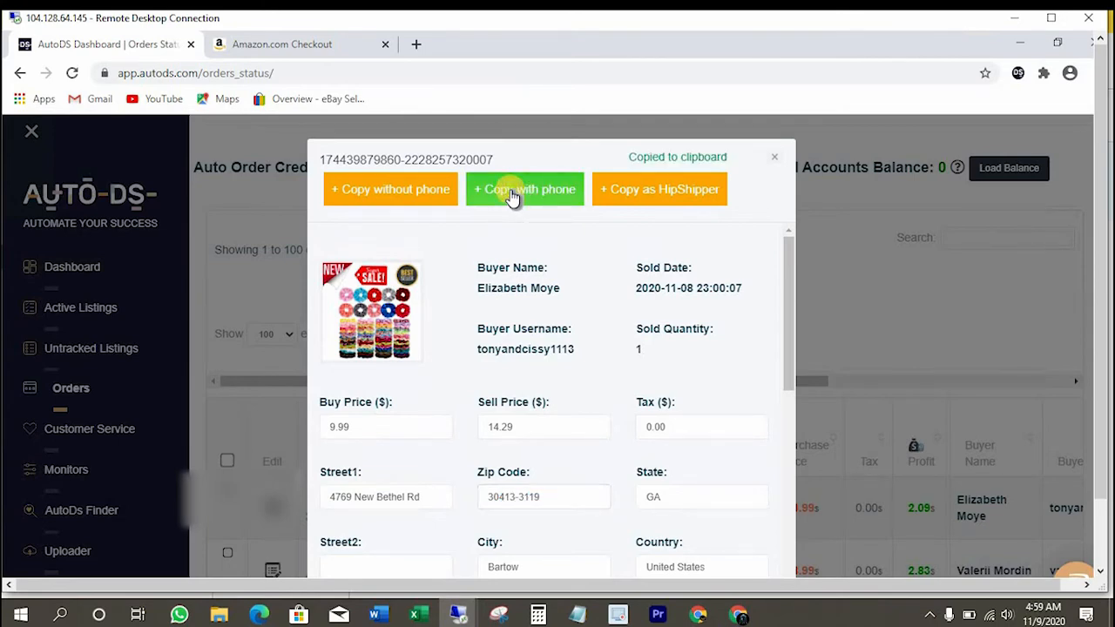
click(246, 46)
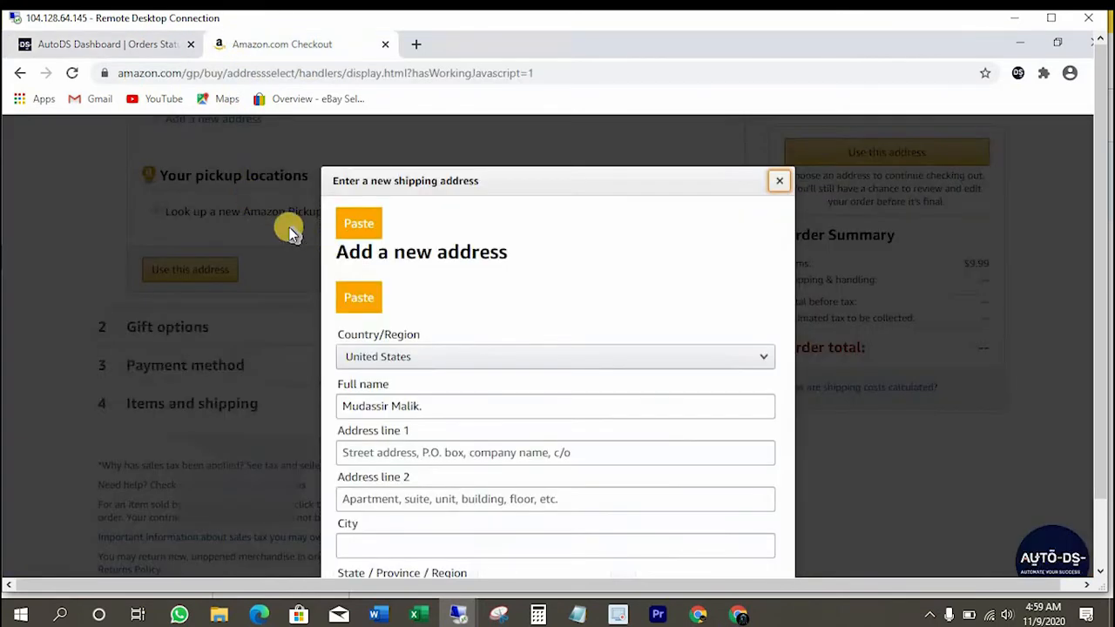
click(359, 299)
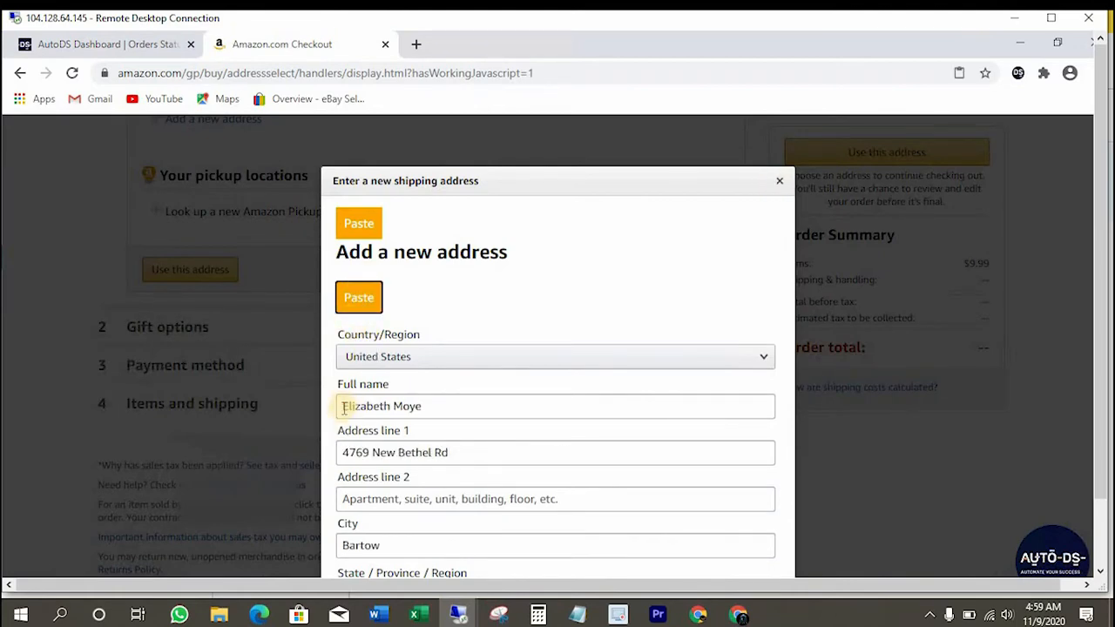
Step: Compare the pasted name, street address and city in Amazon's form with the AutoDS order details, including the phone number
click(467, 396)
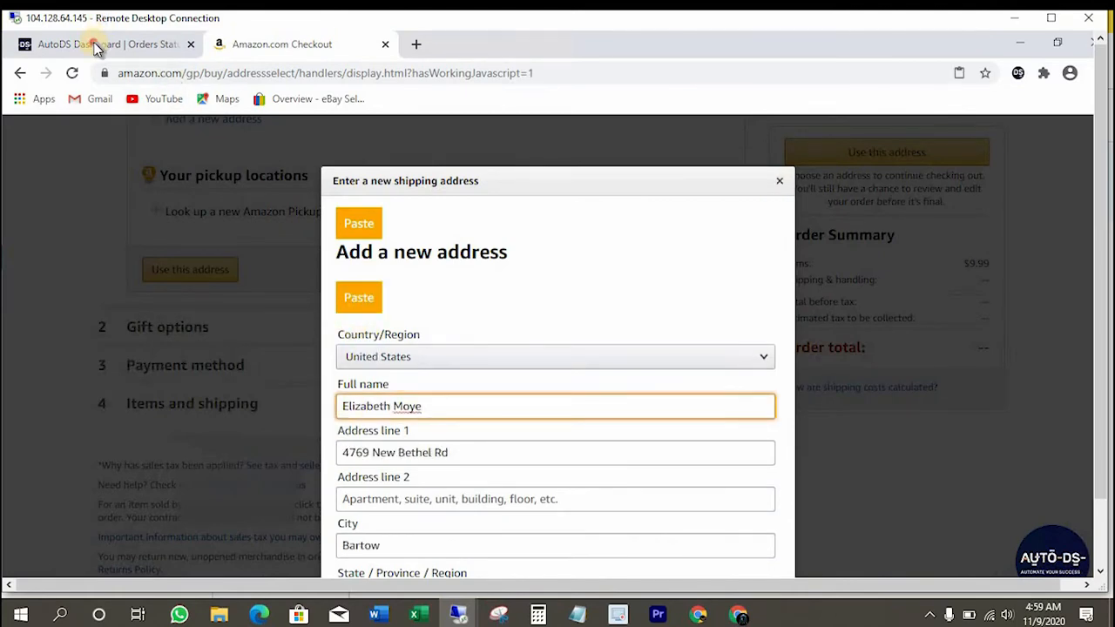
click(92, 43)
drag(485, 287, 554, 288)
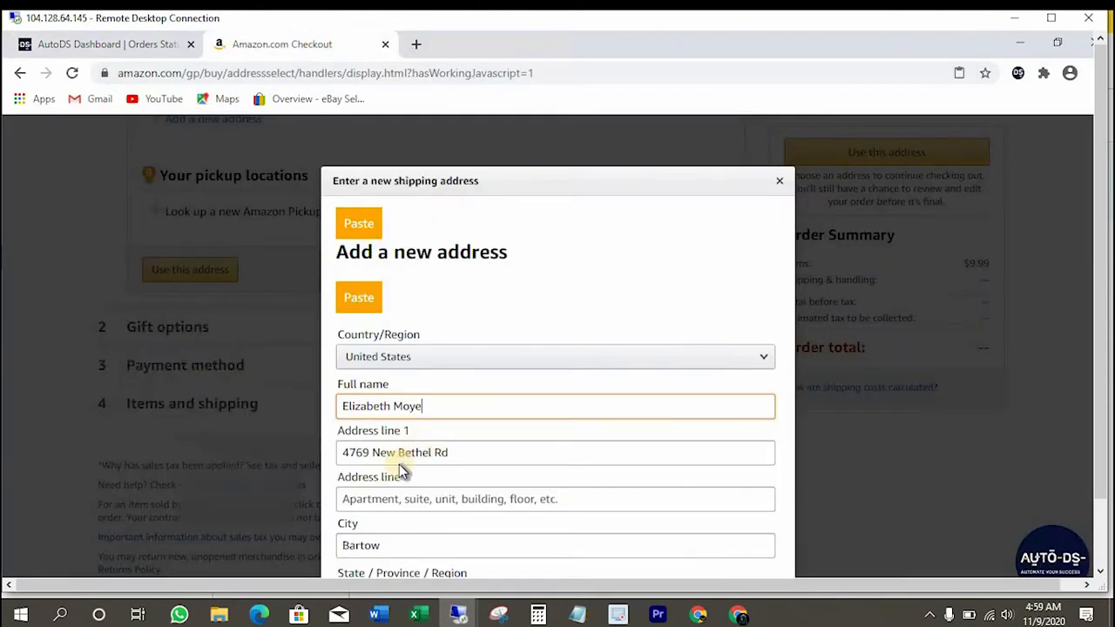
click(347, 455)
key(ctrl+a)
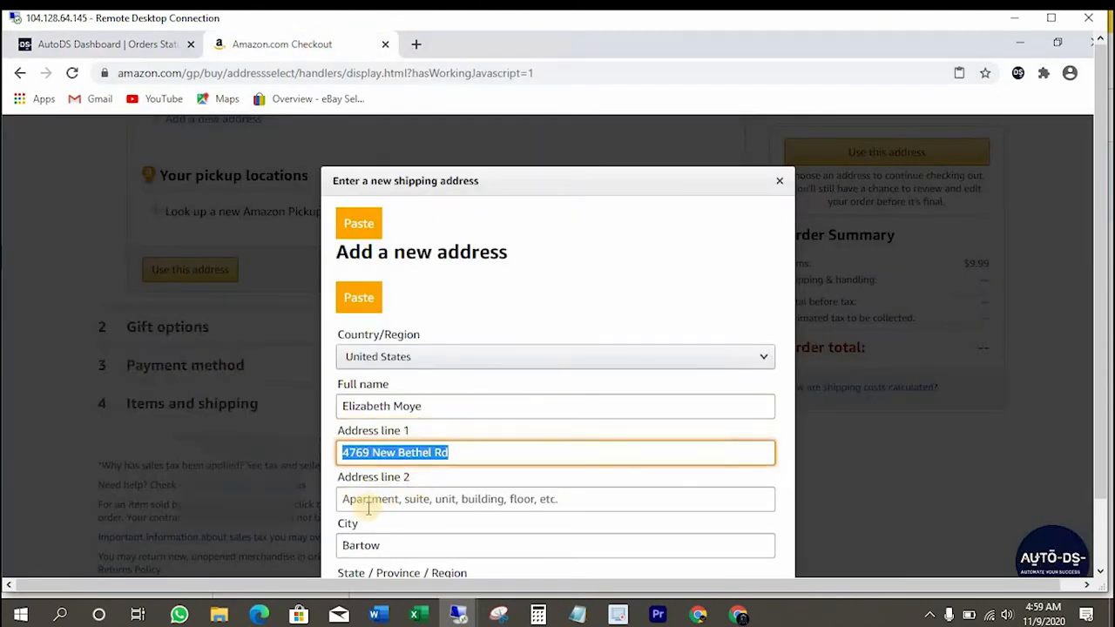
click(360, 546)
click(100, 57)
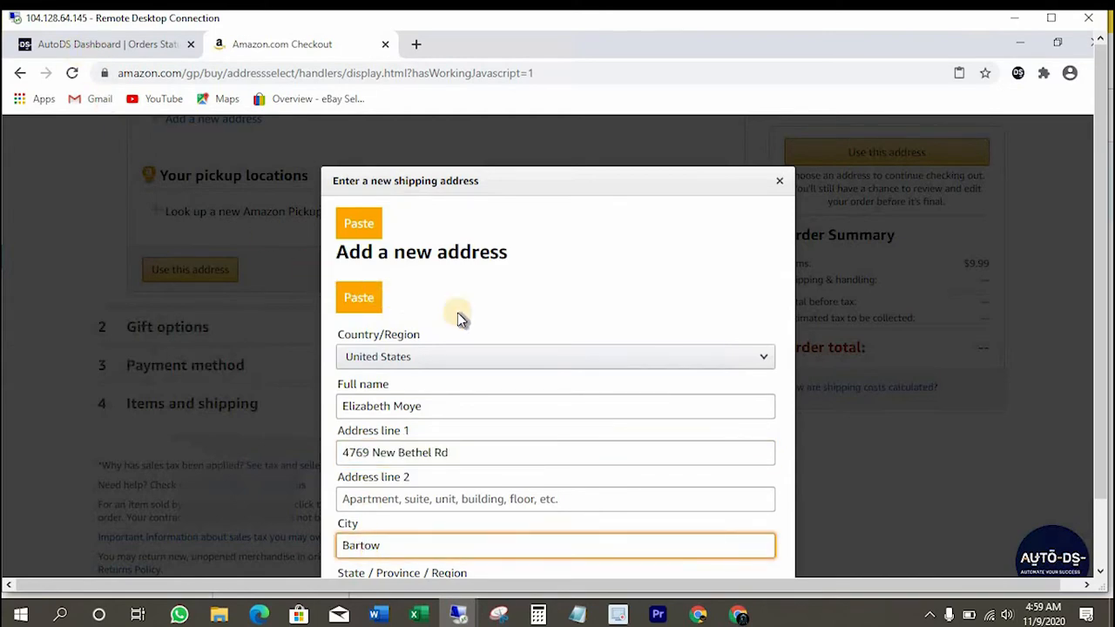
scroll(526, 466, down, 2)
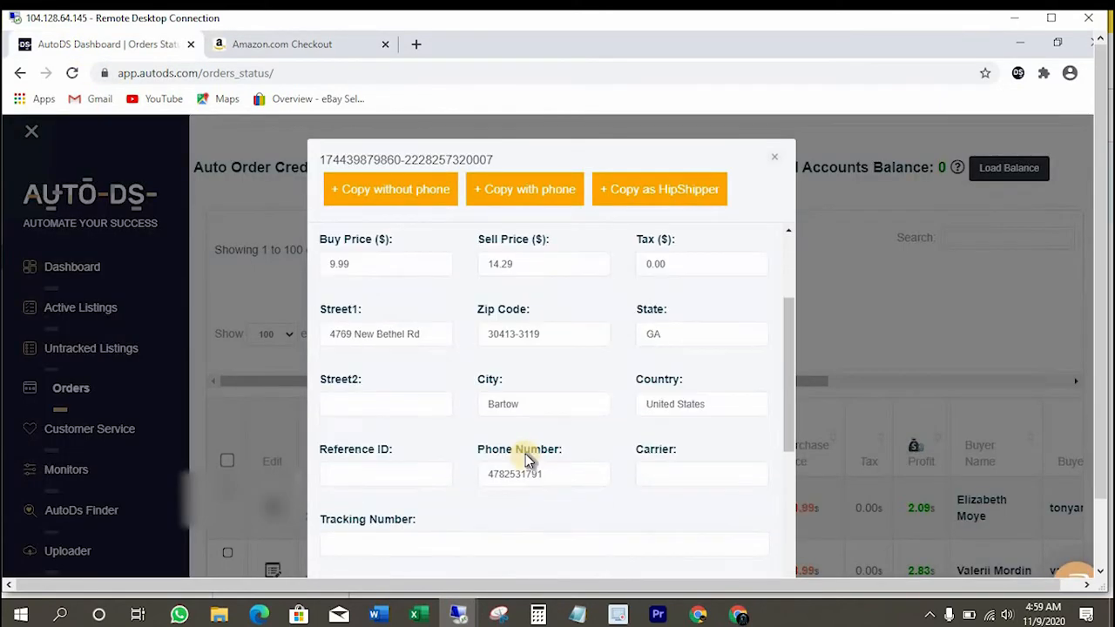
key(ctrl+Tab)
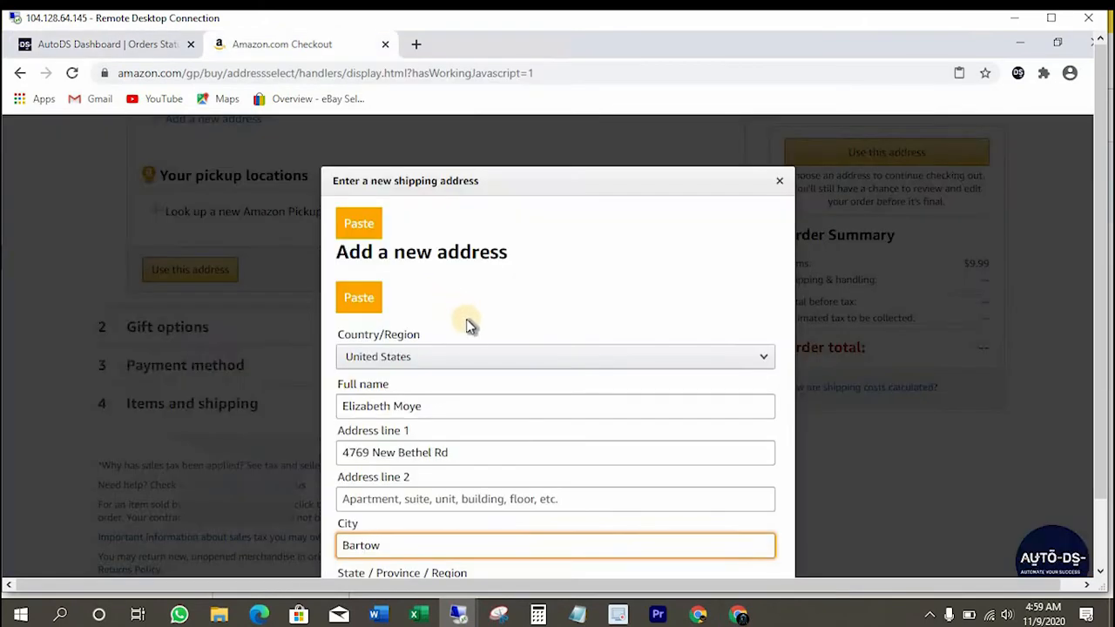
Step: Check the zip code and phone number in the form and add the address as the order's shipping address
scroll(465, 348, down, 5)
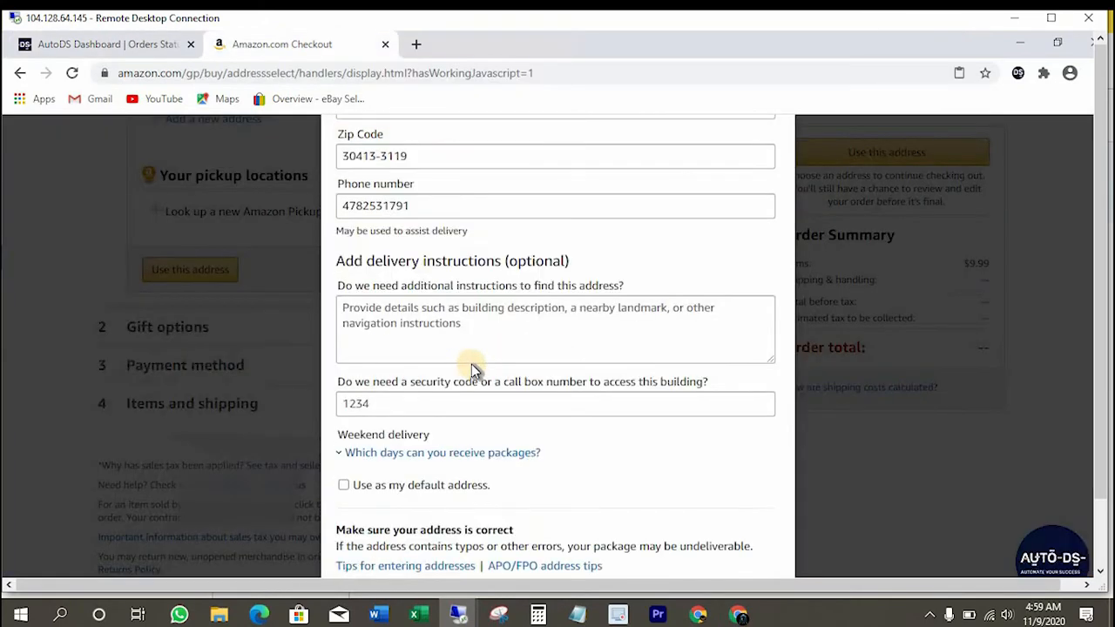
scroll(472, 364, down, 2)
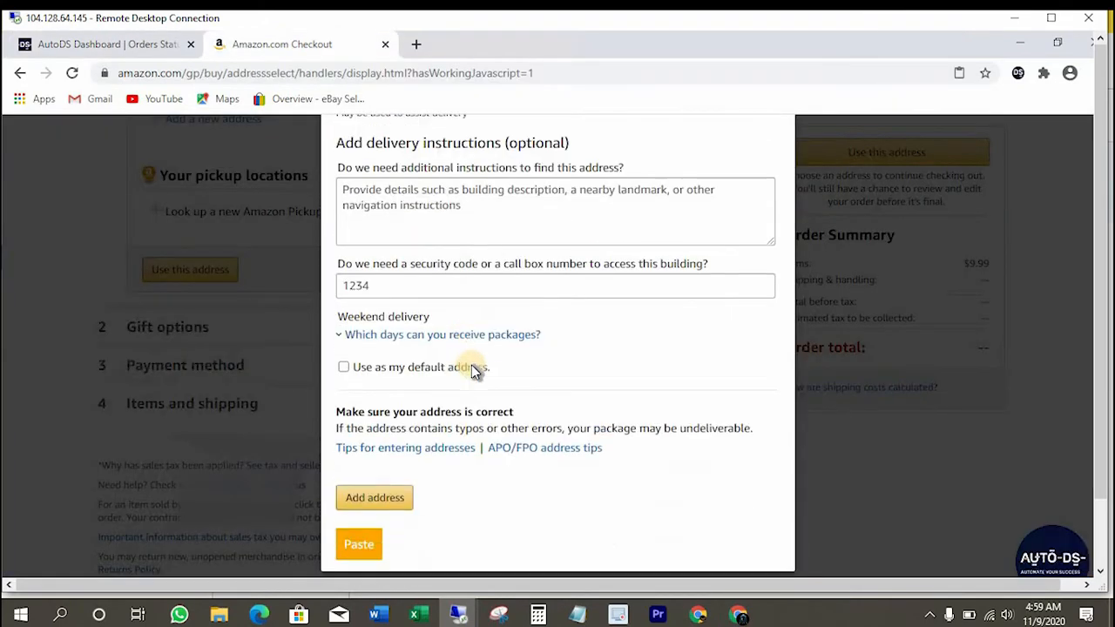
click(373, 498)
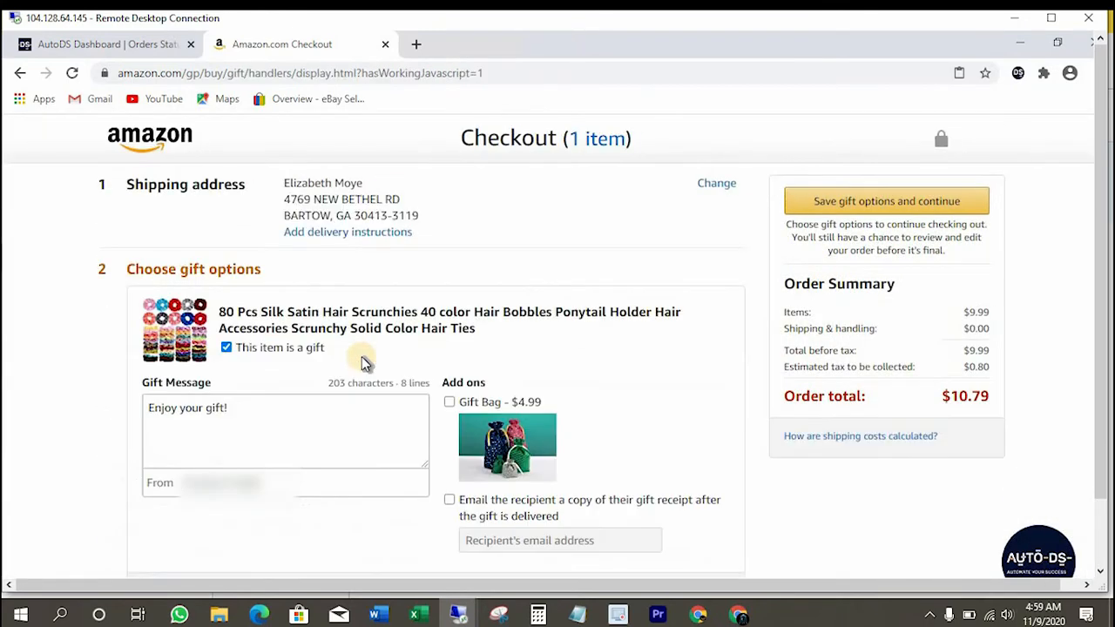
Step: Replace the gift message with the thank-you text from the Customer Message note, leaving out the closing "Best regards, --Your Store Name--"
right_click(578, 614)
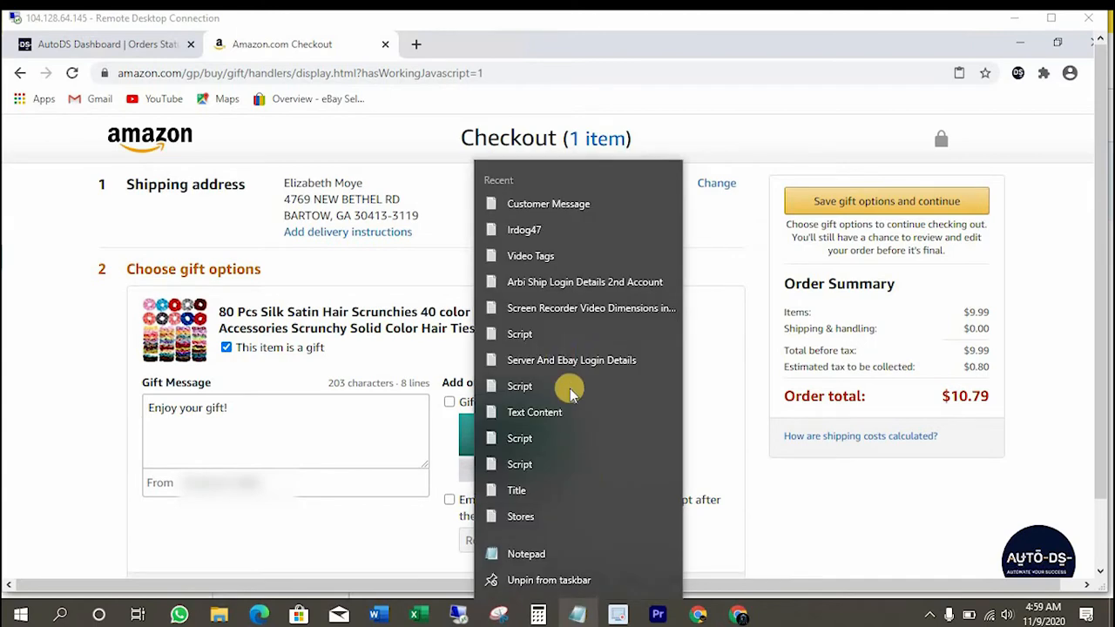
click(554, 204)
drag(349, 278, 828, 280)
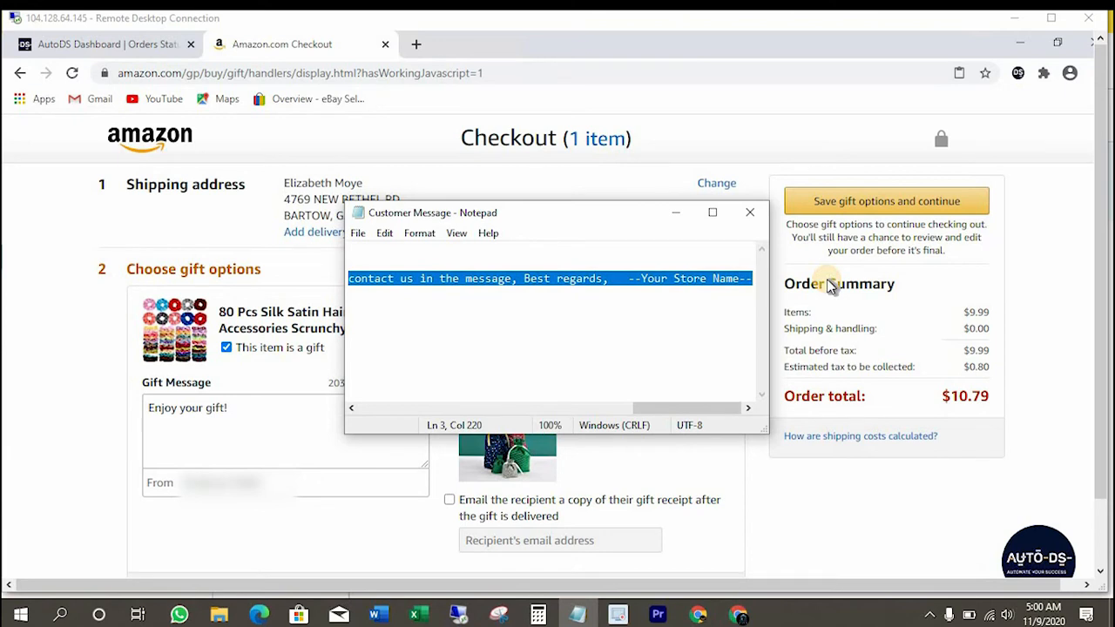
click(150, 409)
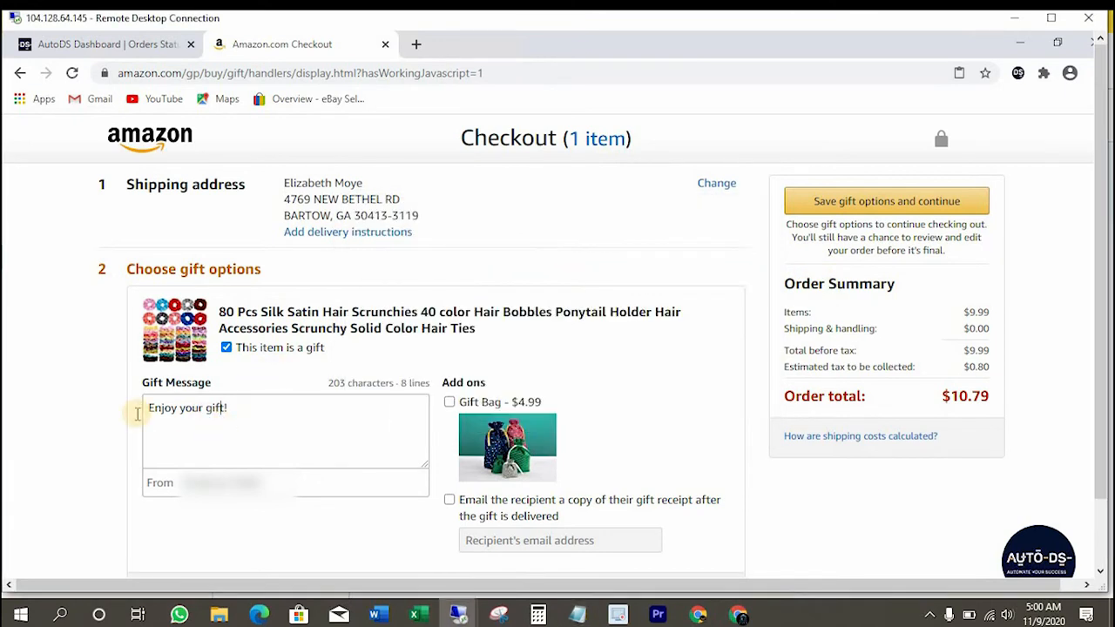
key(ctrl+a)
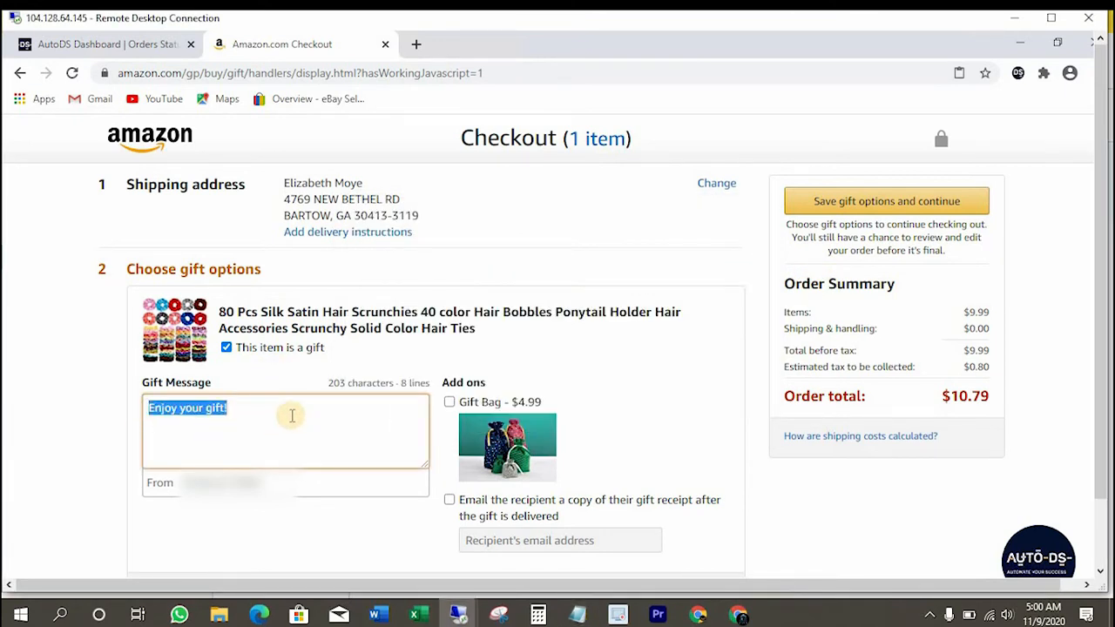
text(Thank you very much for shopping at my store, I hope you enjoy our product, It is my honor to give you a service, Any problem or question you are welcome to contact us in the message, Best regards,   --Your Store Name--)
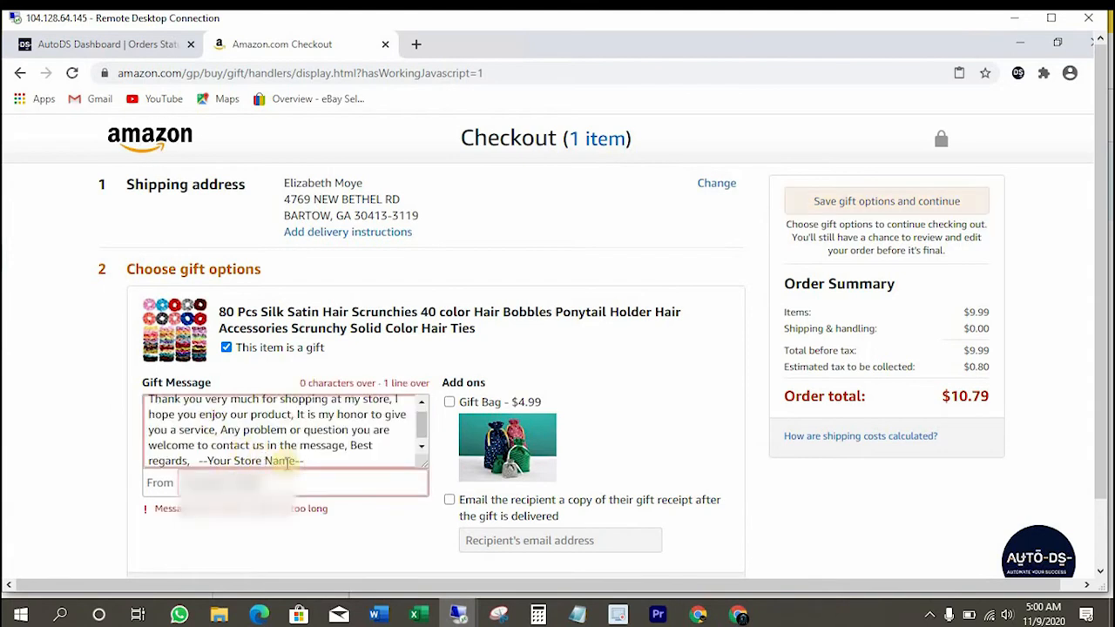
drag(347, 444, 358, 487)
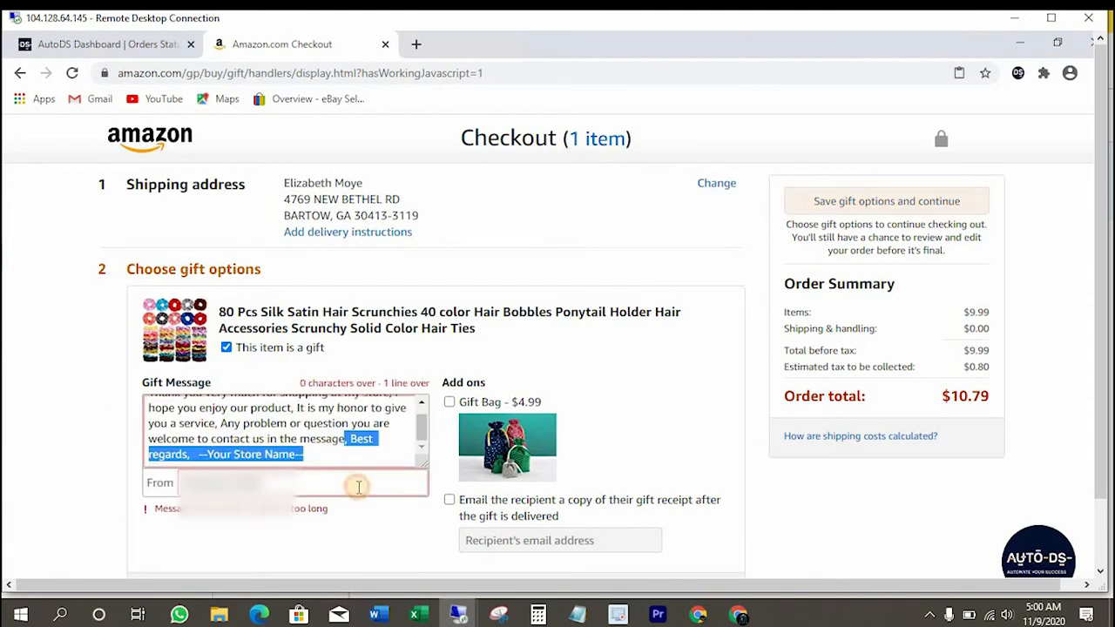
key(BackSpace)
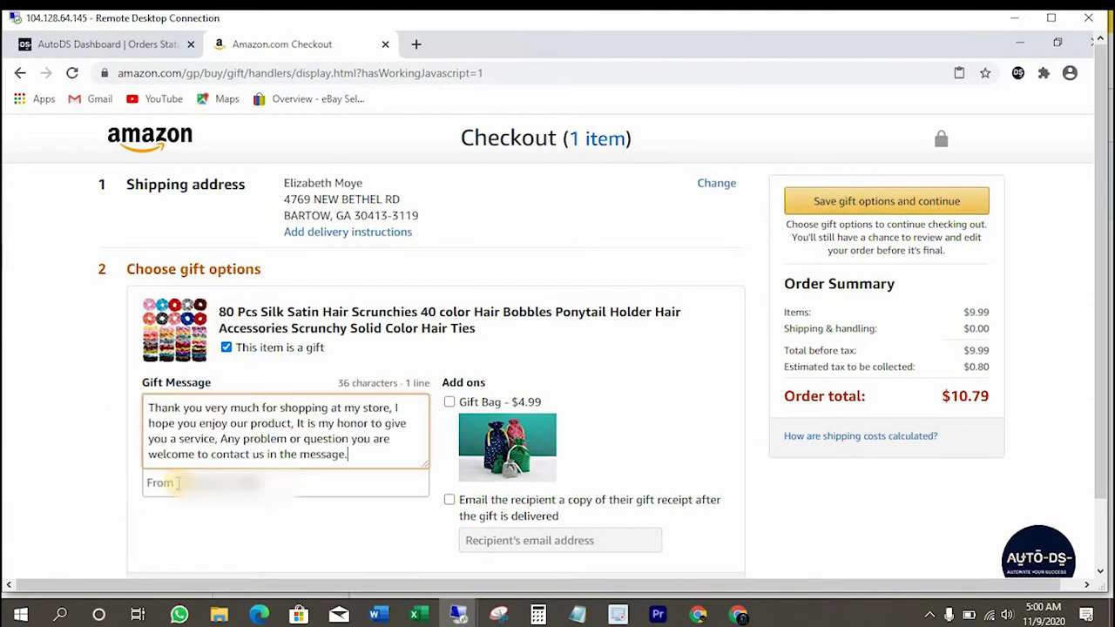
Step: Replace the sender name in the gift message's From field with the suggested saved entry
double_click(304, 486)
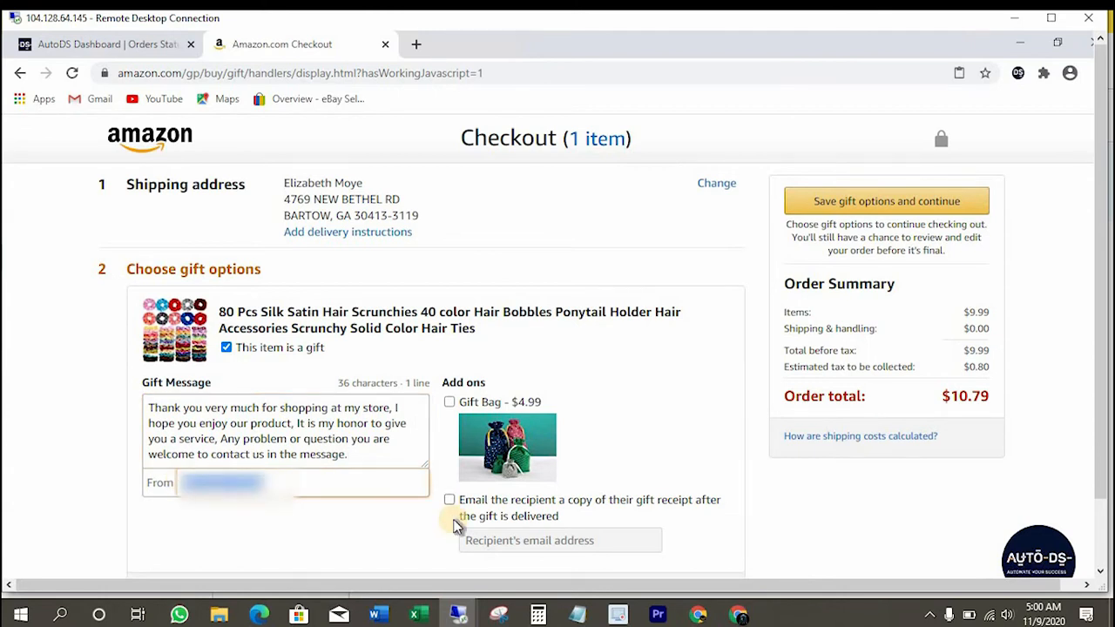
text(Best)
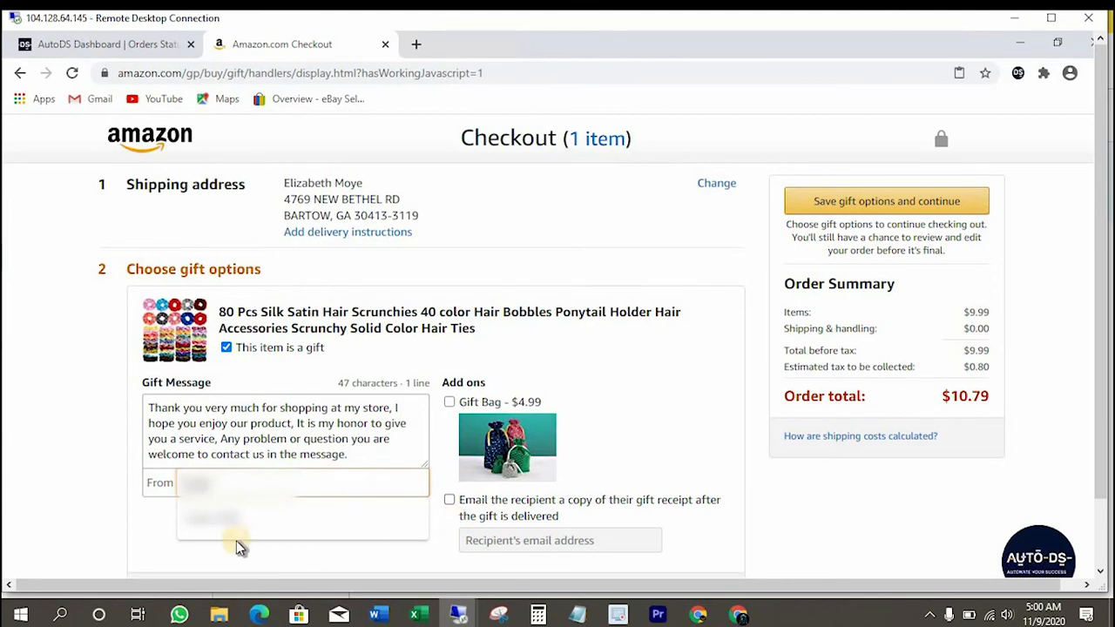
click(219, 512)
Step: Start the gift message with a separate greeting line of "Hi" and the buyer's first name, and save the gift options
click(150, 408)
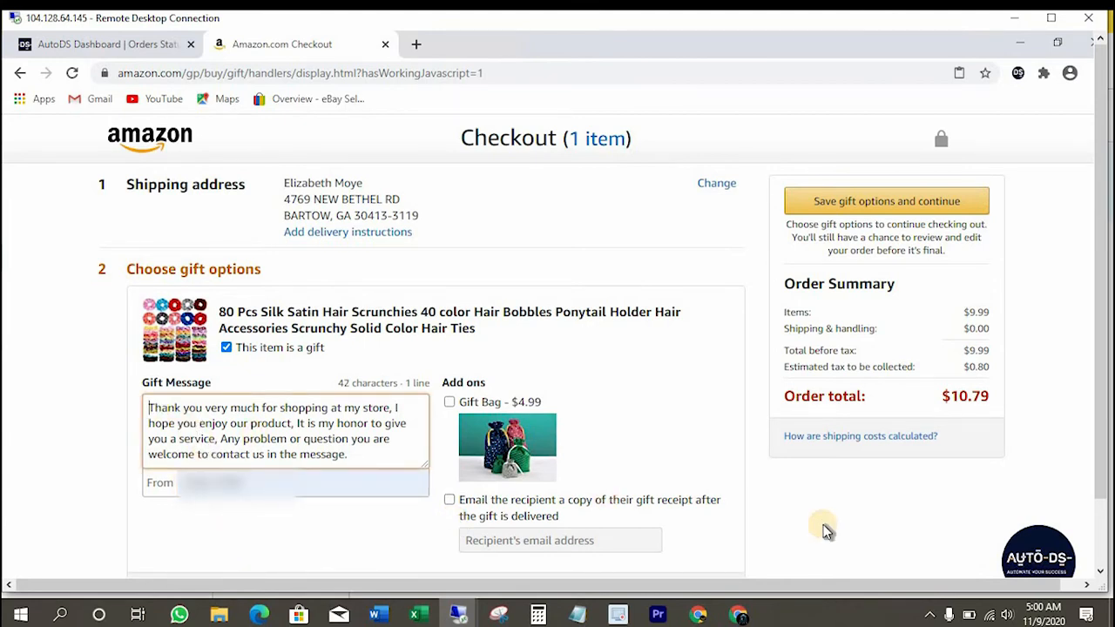
text(Hi)
text( Eli)
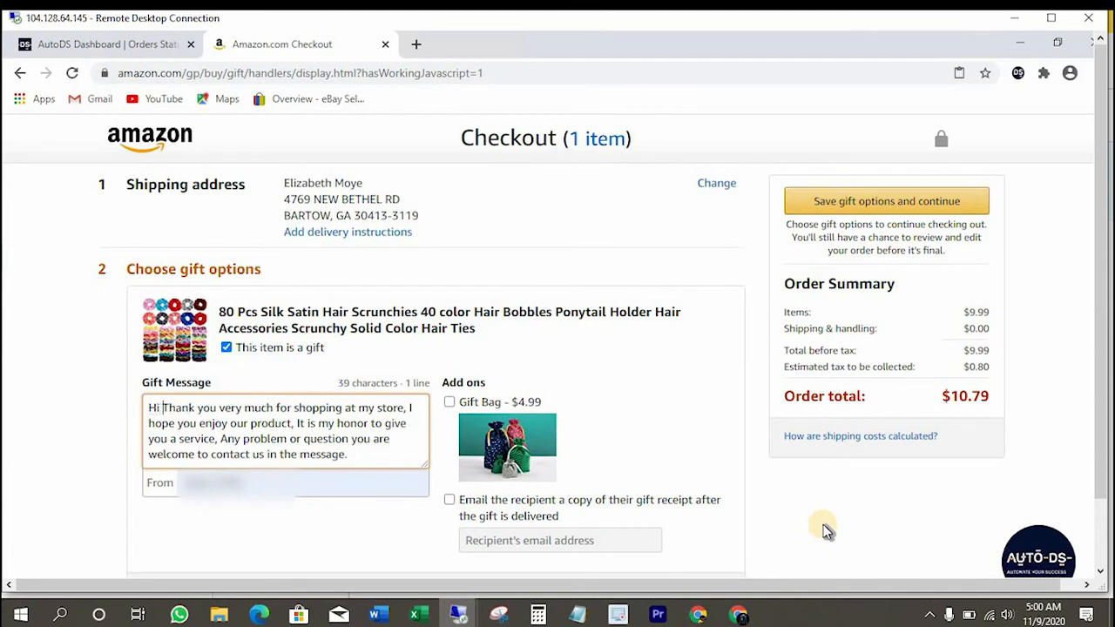
key(BackSpace)
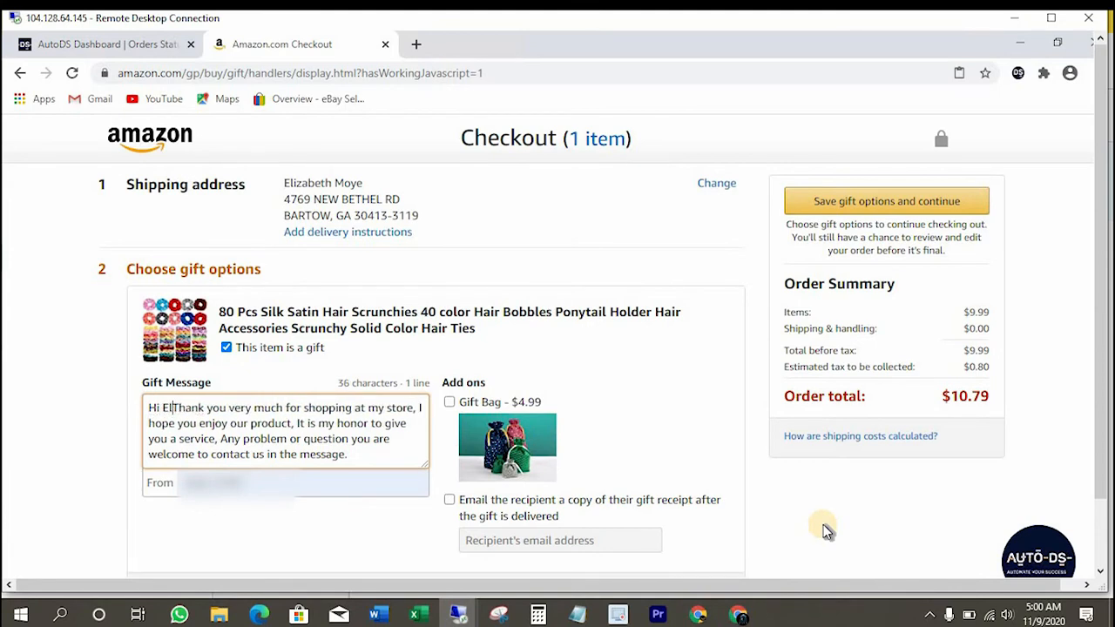
text(z)
key(BackSpace)
text(i)
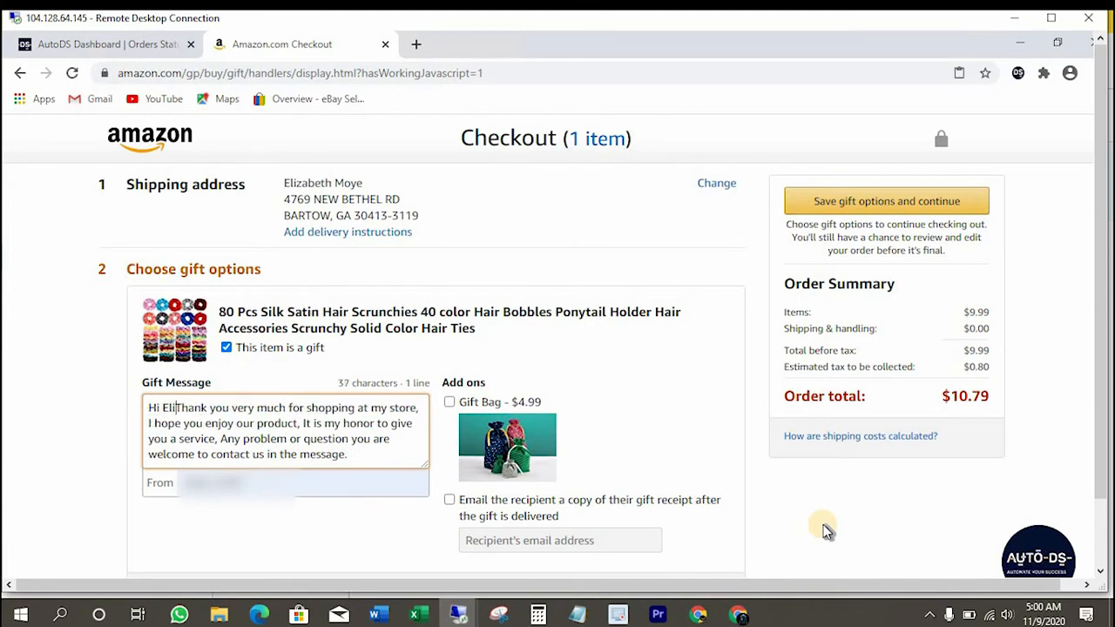
text(zabe)
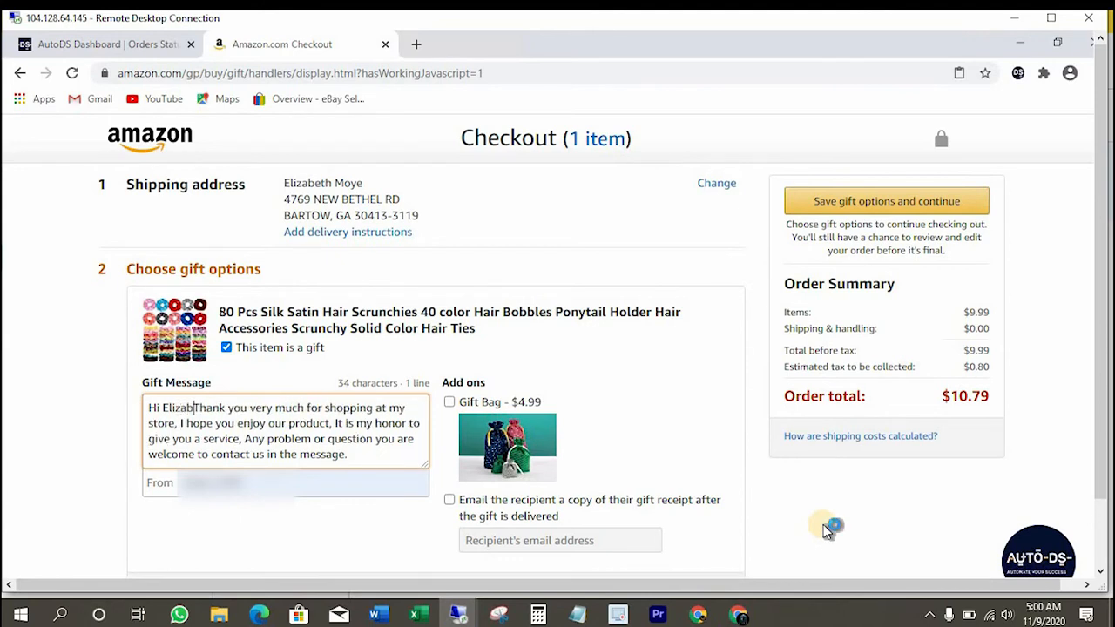
text(th,)
key(Return)
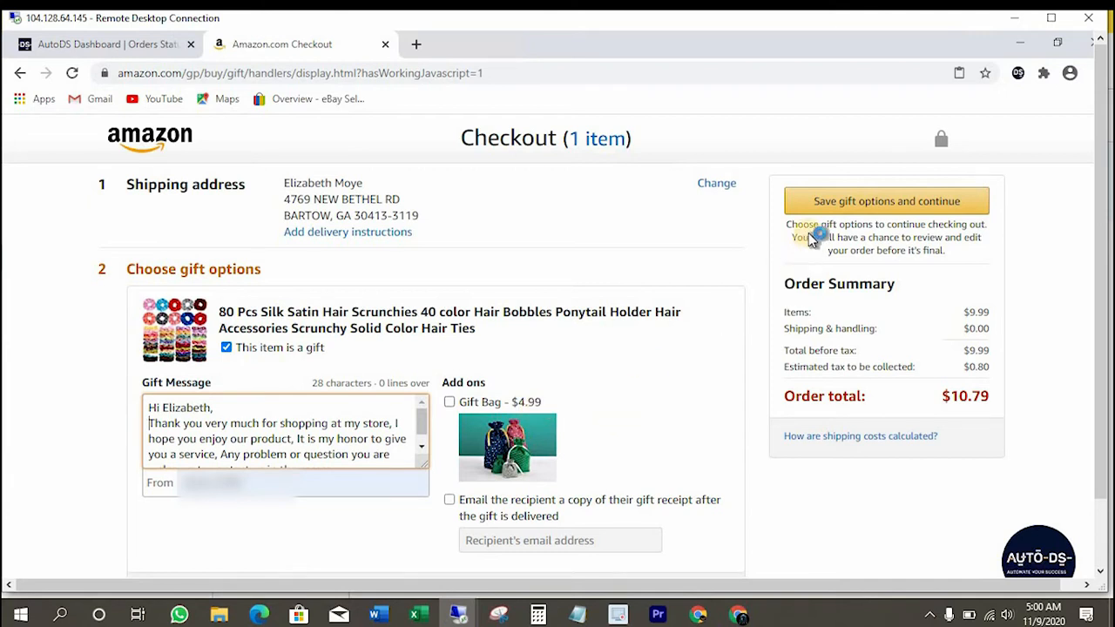
click(832, 205)
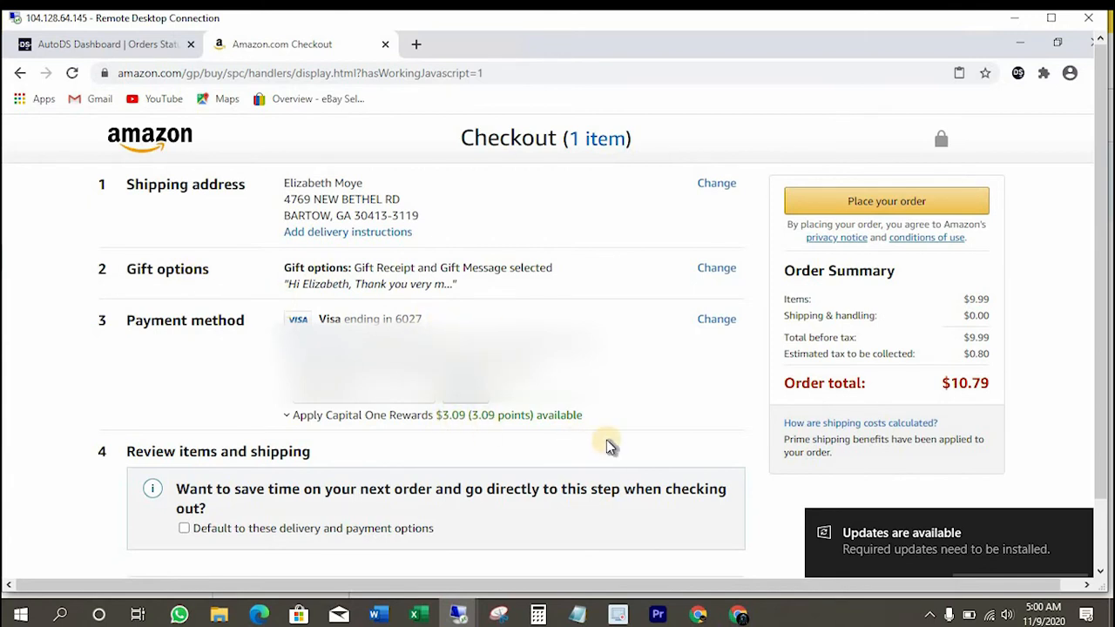
Step: Apply $3.09 of Capital One Rewards to the order and review the item's Prime delivery options
click(290, 417)
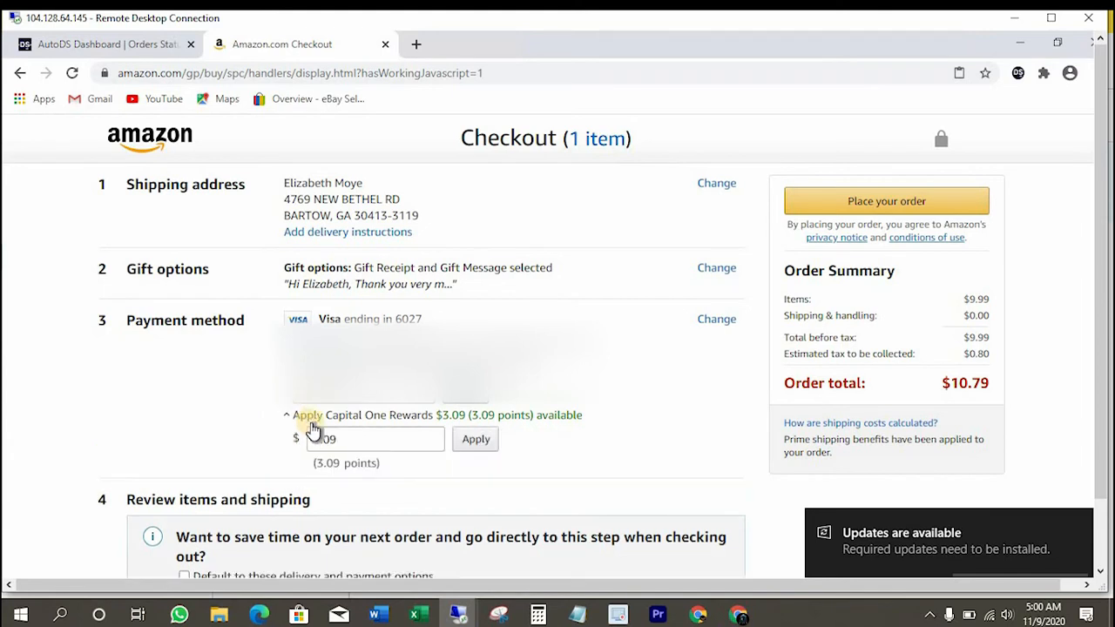
click(476, 441)
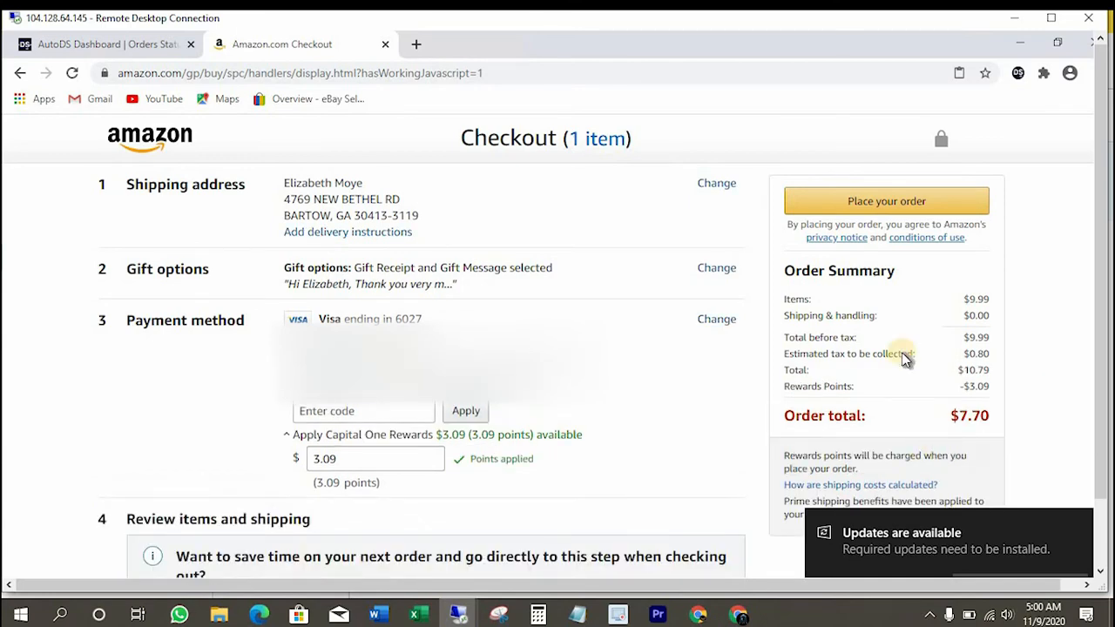
scroll(680, 436, down, 3)
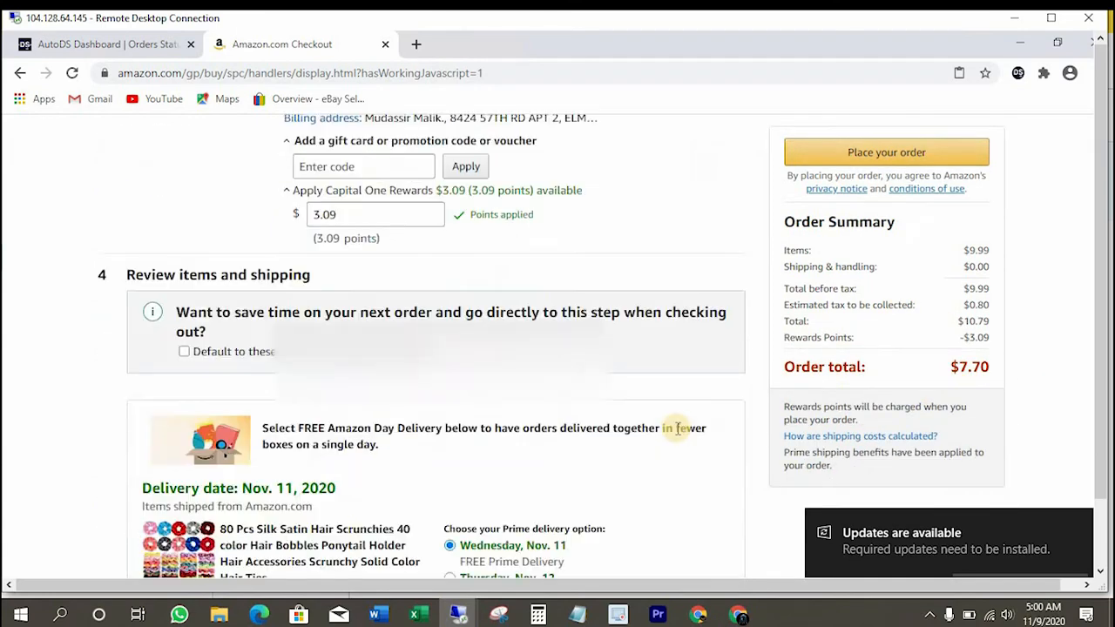
scroll(675, 429, down, 2)
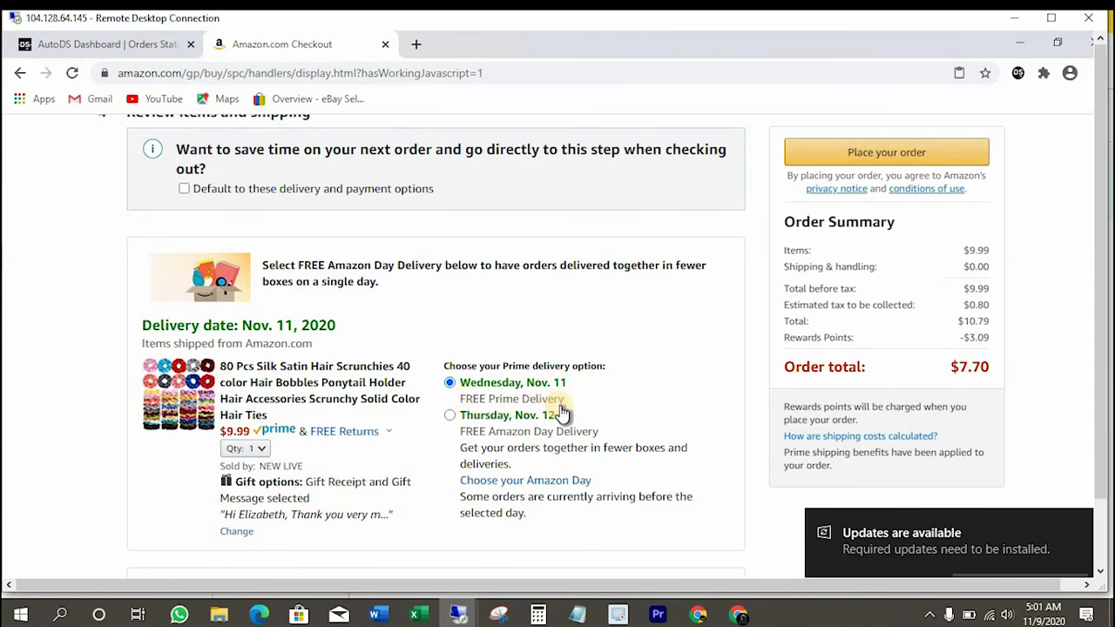
Step: Review the checkout details and place the Amazon order for the hair scrunchies with free Prime delivery on Wednesday, Nov. 11
scroll(589, 422, down, 2)
scroll(589, 422, up, 2)
scroll(589, 422, down, 2)
scroll(589, 421, up, 3)
click(863, 155)
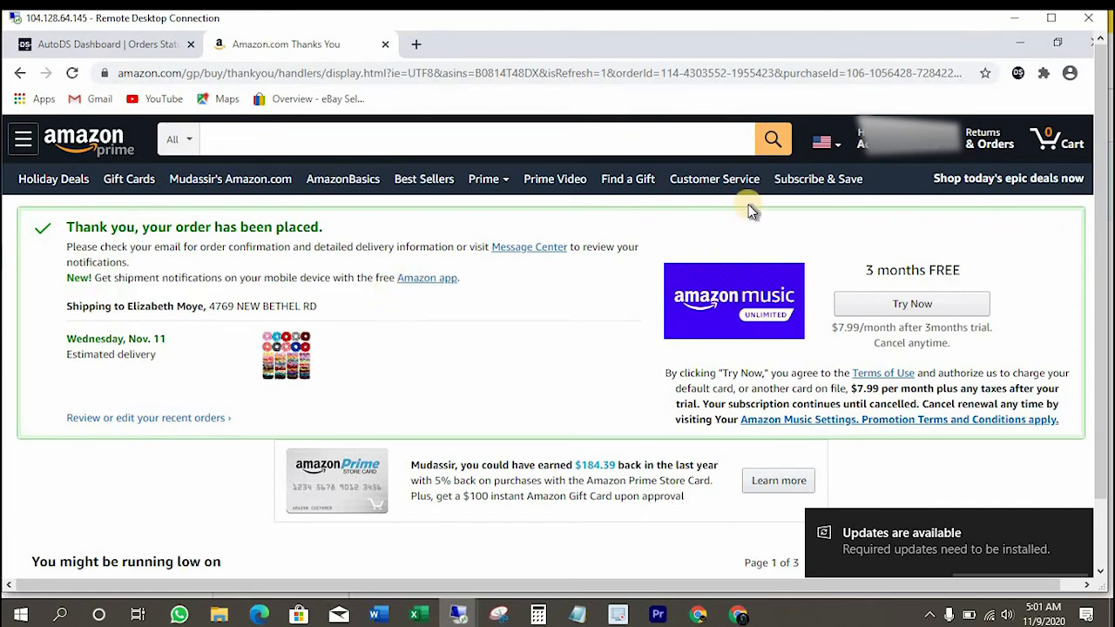
Step: Open the Amazon order history and check the new gift order's arrival date and recipient
click(985, 139)
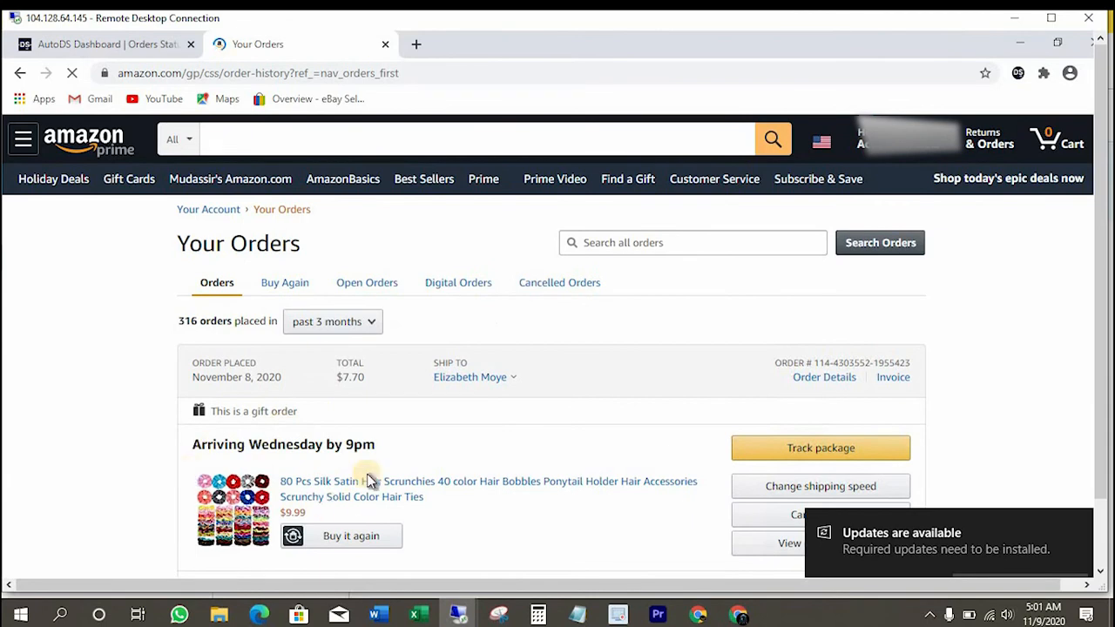
drag(126, 446, 331, 451)
click(483, 375)
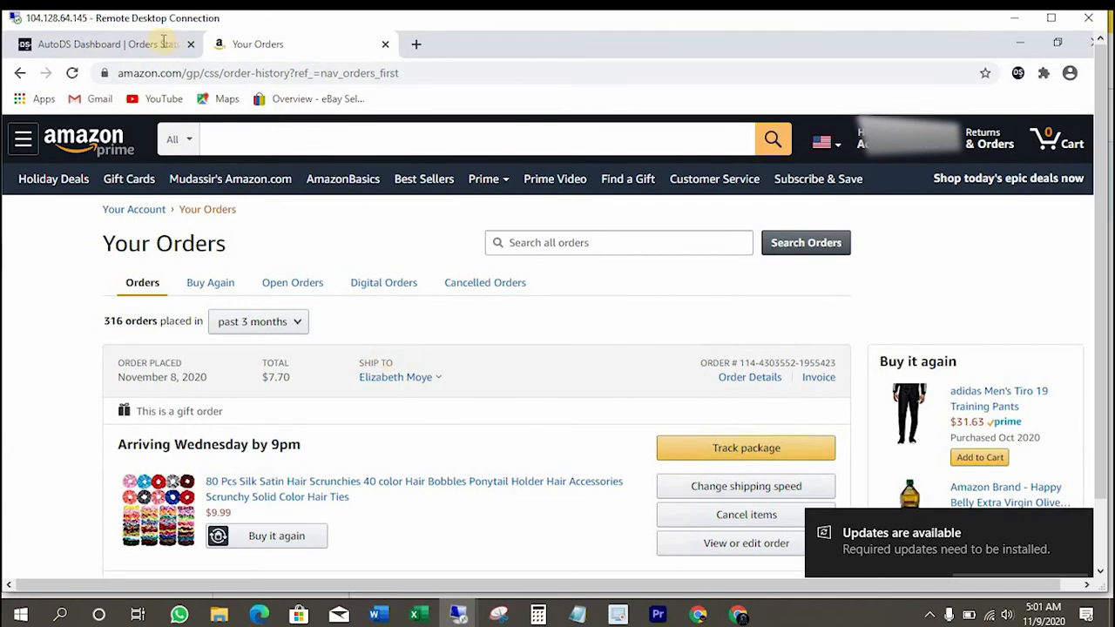
Step: Return to the AutoDS orders page, close the order details and save the scrunchies order's status as Ordered
click(130, 45)
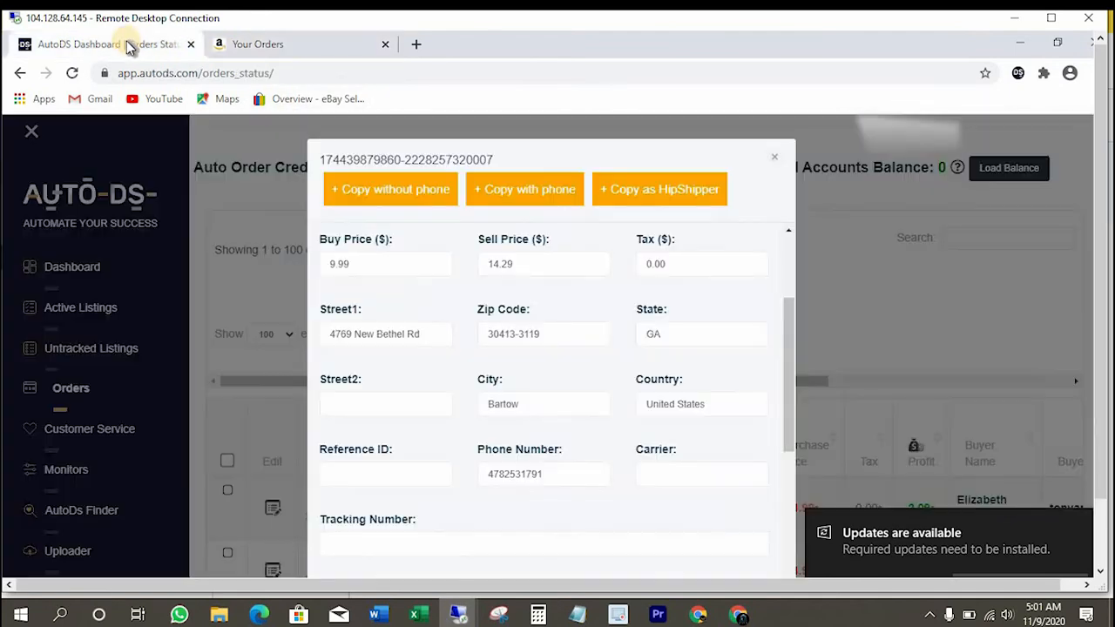
click(774, 158)
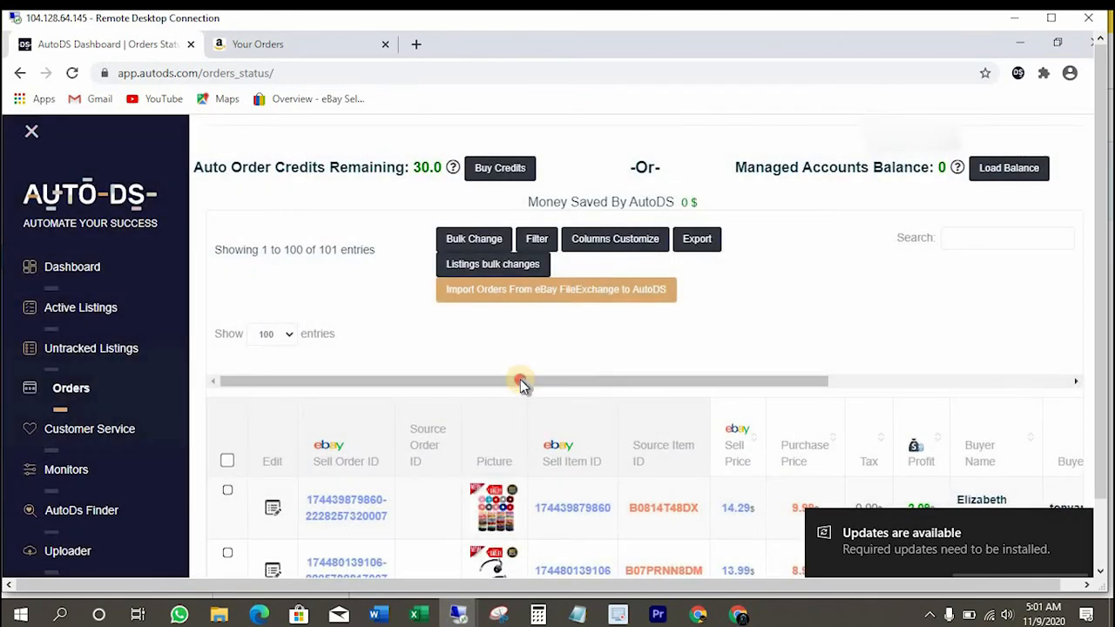
drag(520, 383, 989, 381)
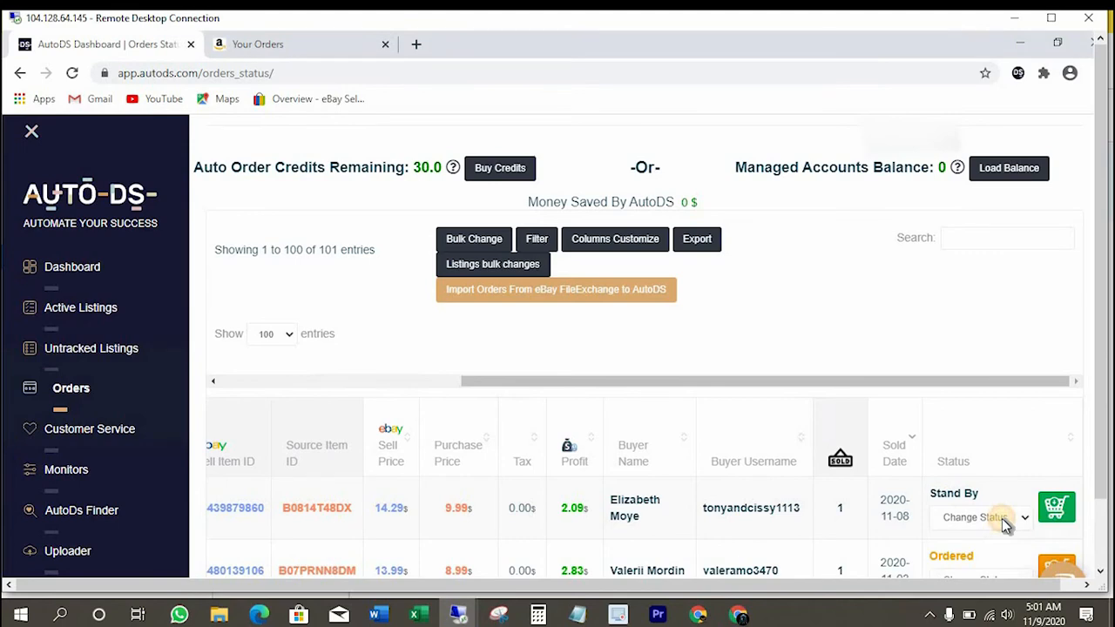
click(1006, 520)
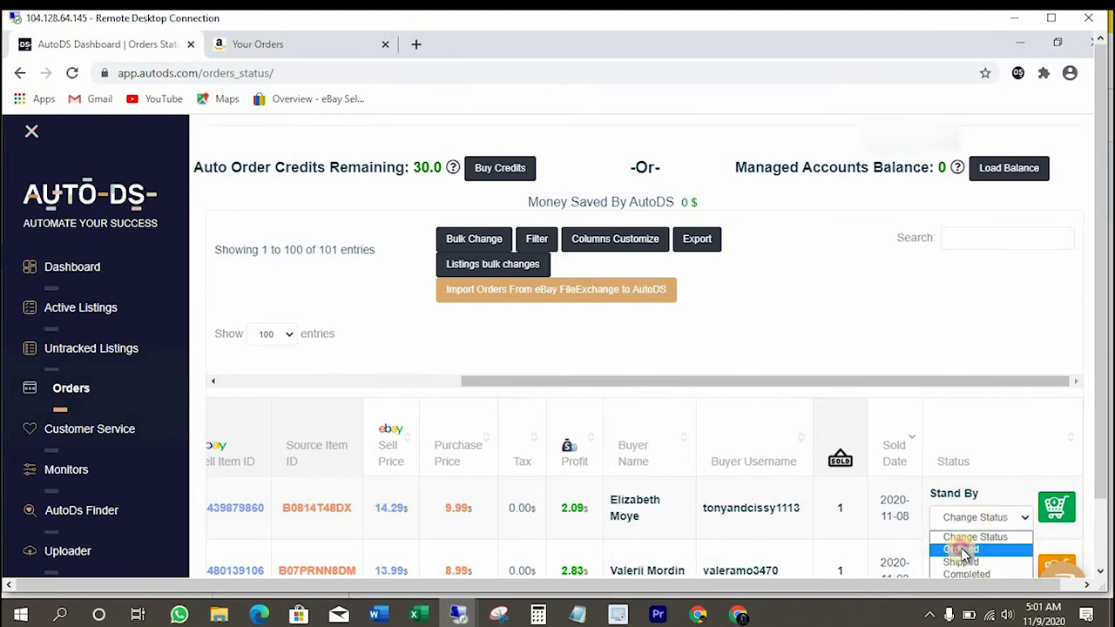
click(963, 551)
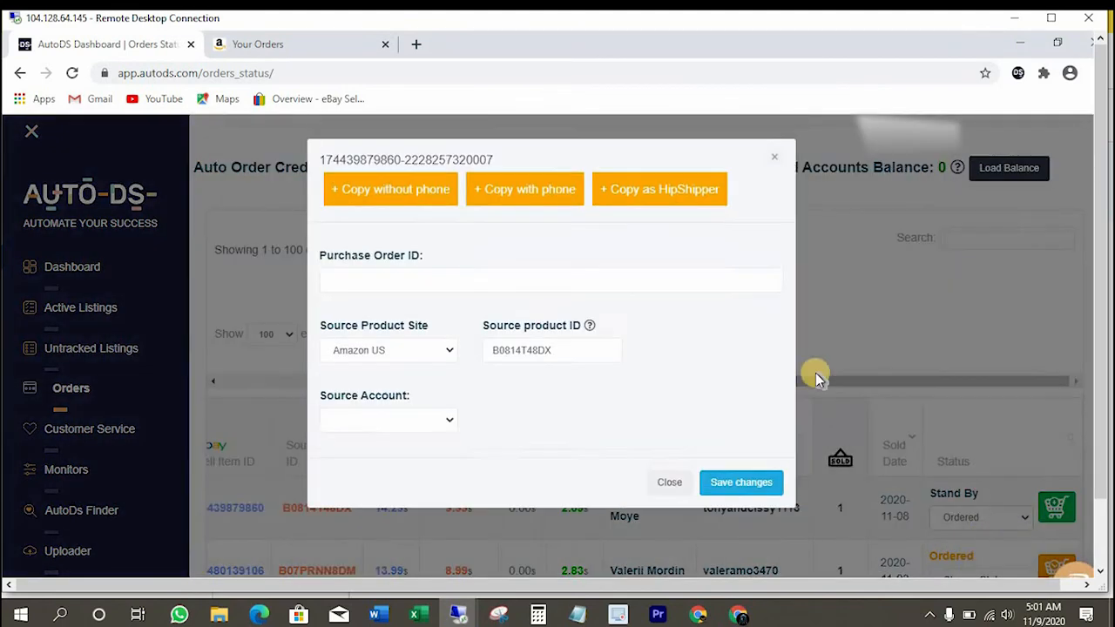
click(721, 491)
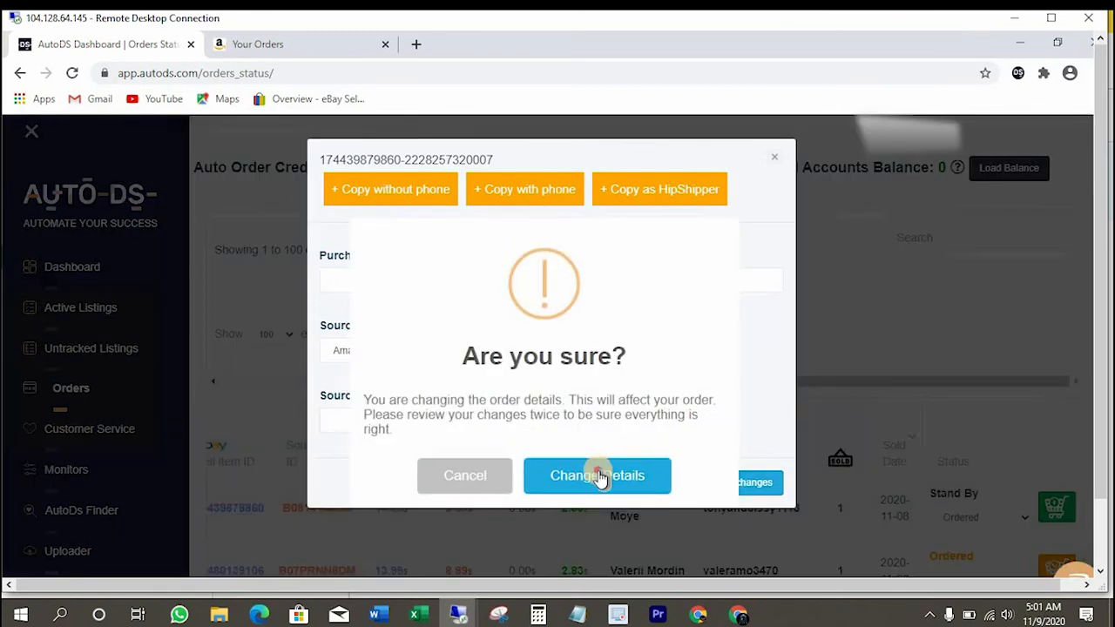
click(607, 473)
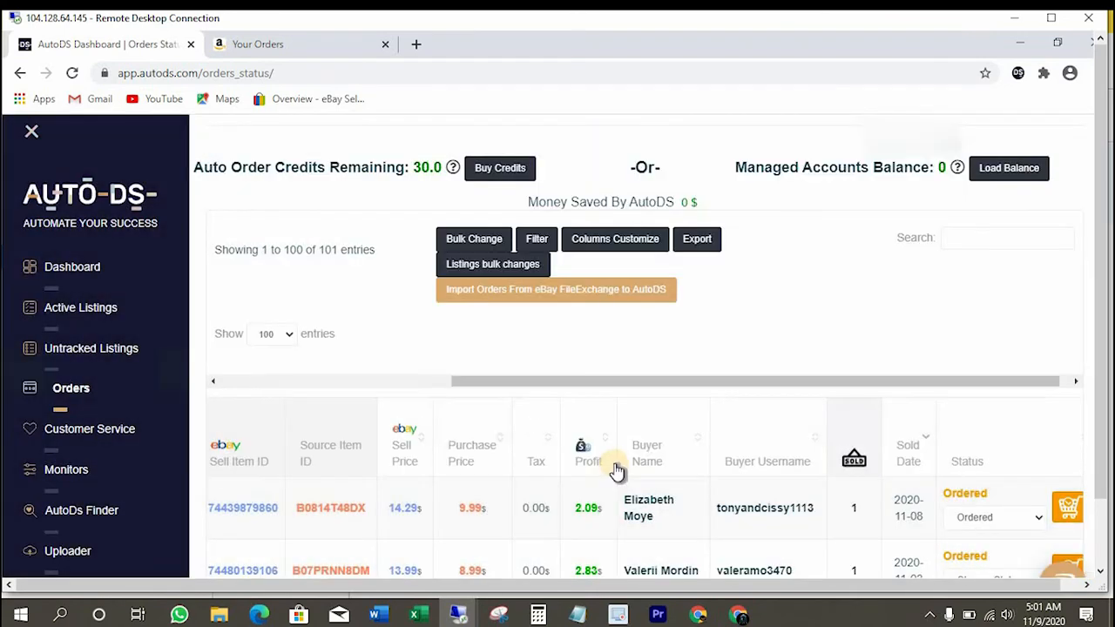
Step: Open a new browser tab and write "it's done :-) Thanks" as the address text without searching for it
click(415, 45)
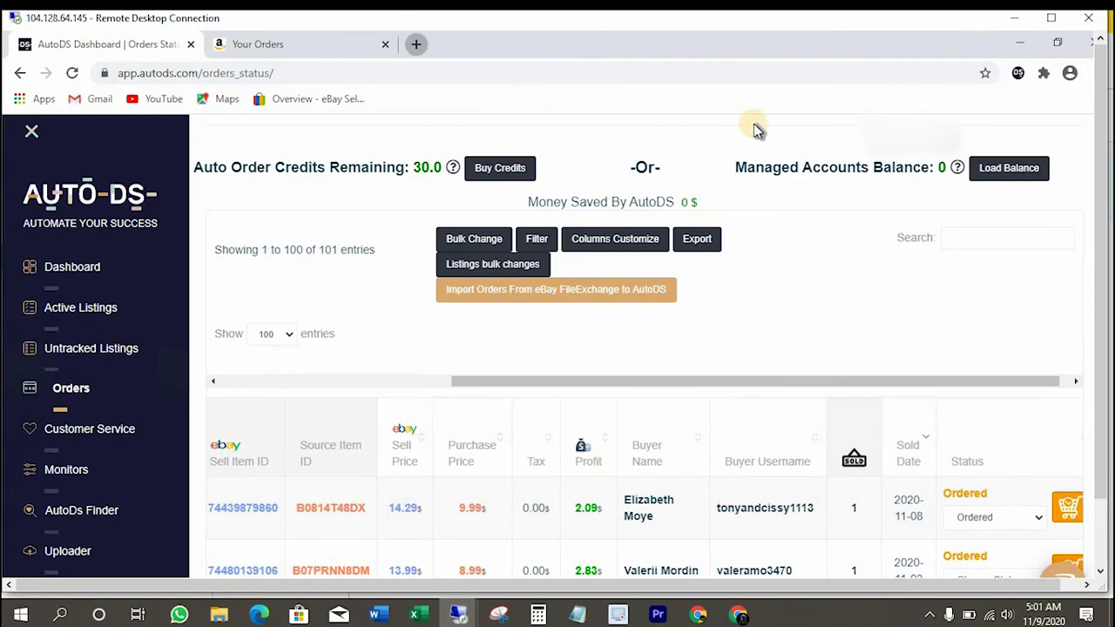
text(it's done )
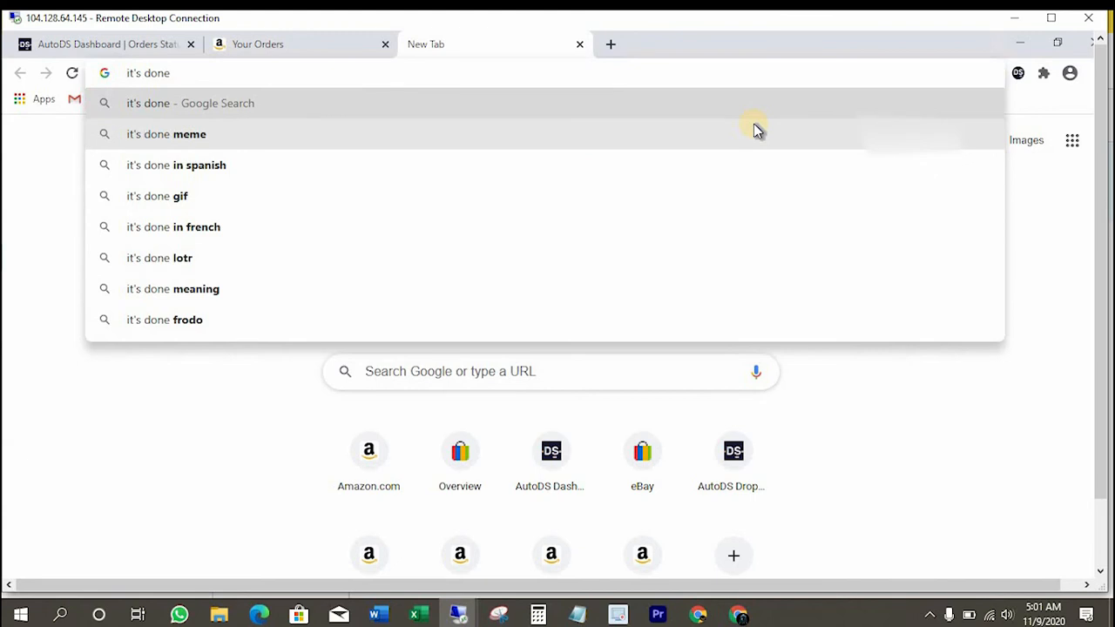
text(:-))
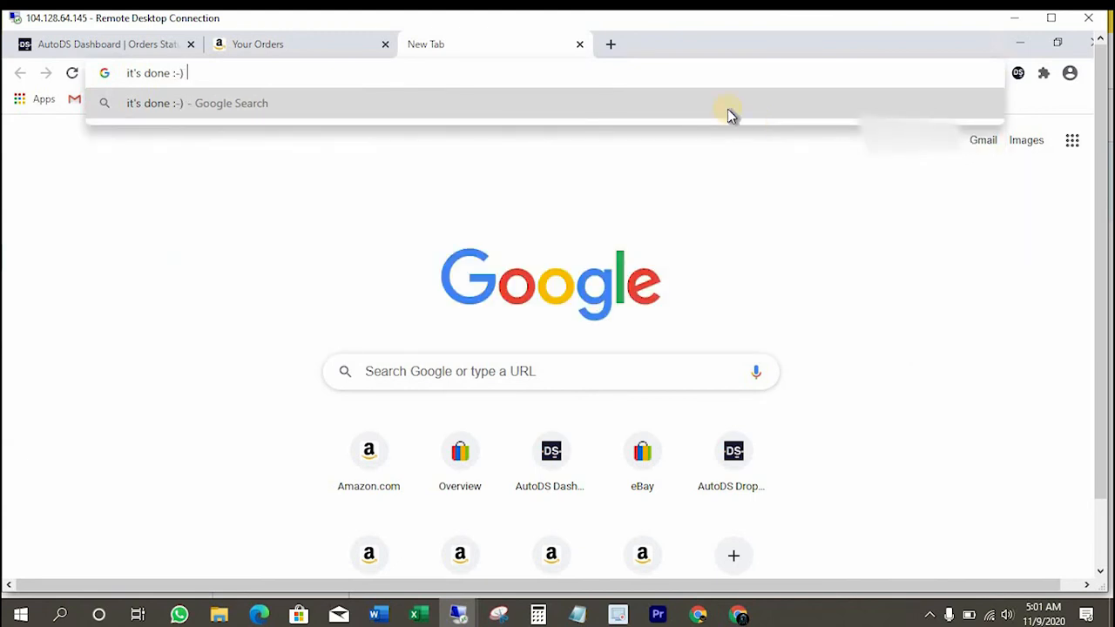
text( Thanks)
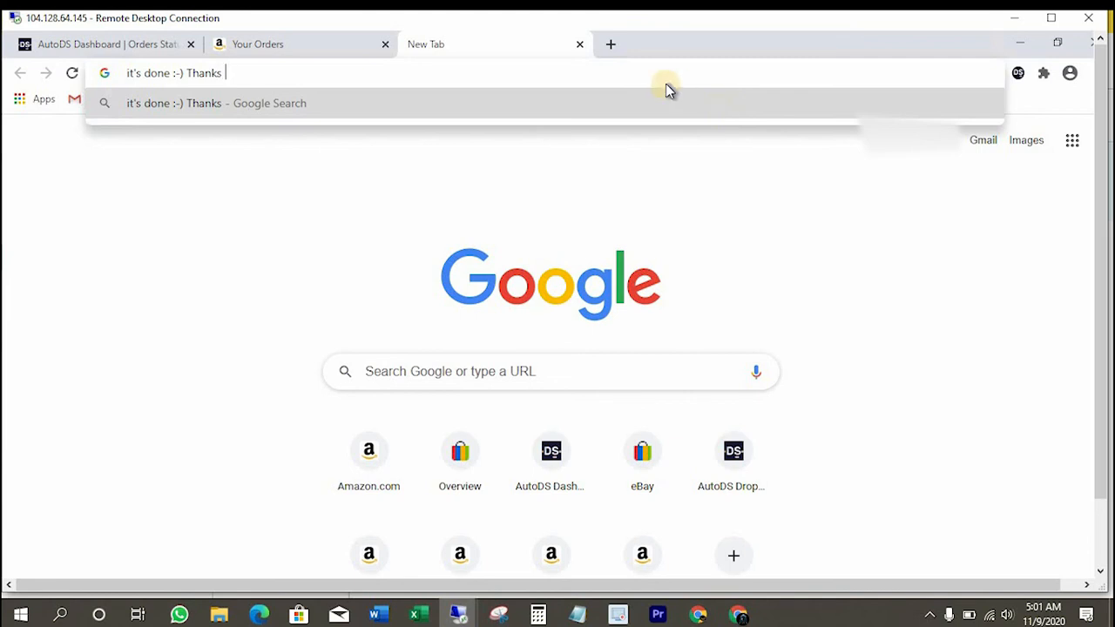